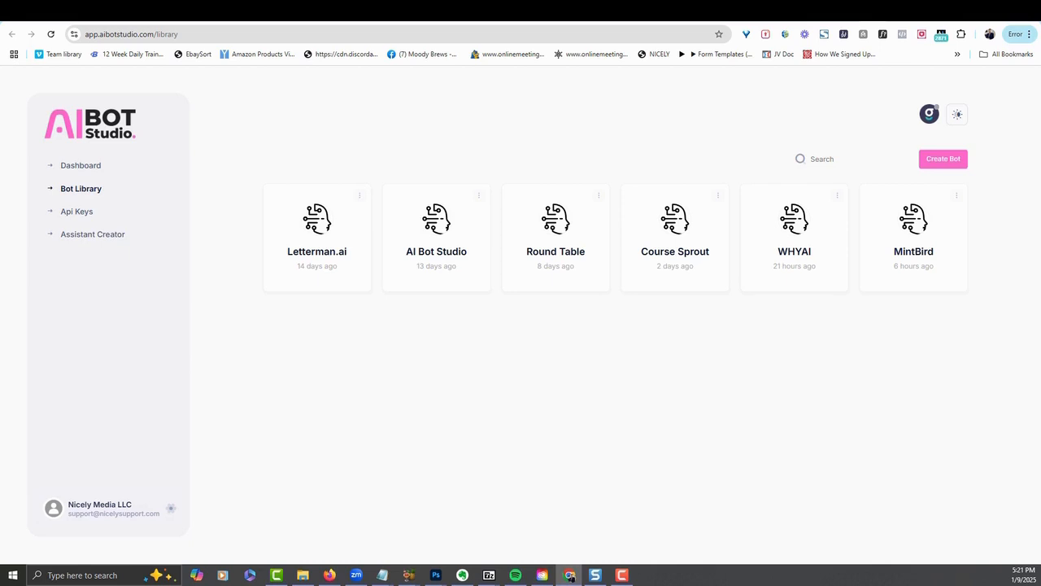
# - Create a bot named 'Goat Offer' with 'Goat Offer' as its description, then open it for editing
pyautogui.click(937, 159)
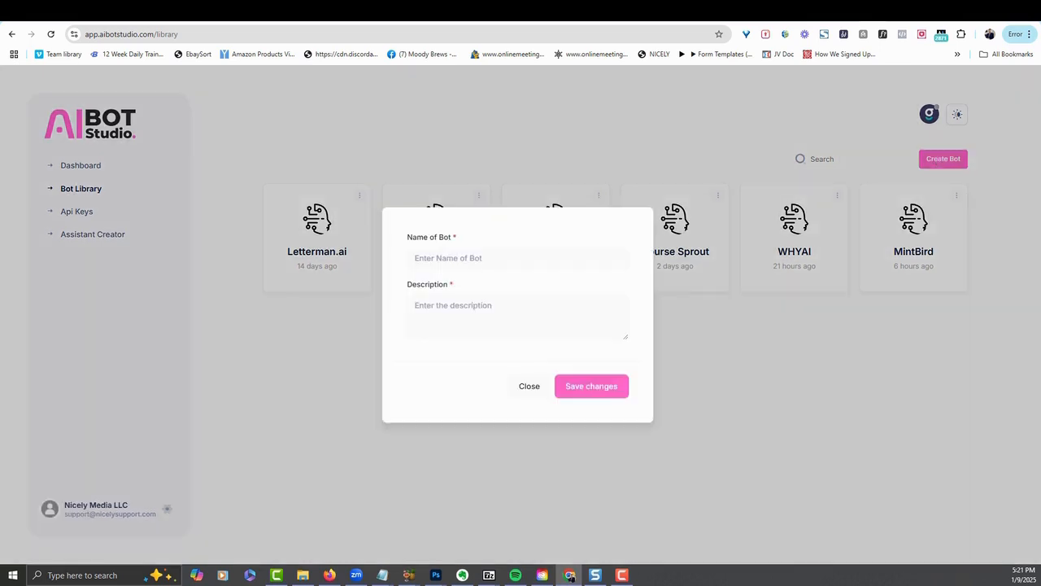
pyautogui.click(492, 256)
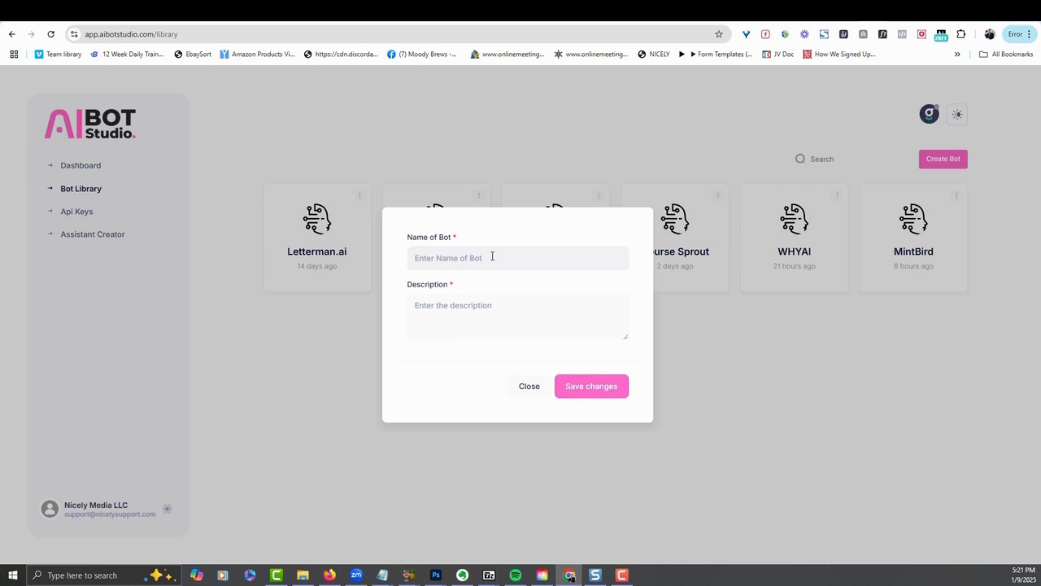
pyautogui.write('Goat Offer')
pyautogui.hotkey('ctrl', 'a')
pyautogui.hotkey('ctrl', 'c')
pyautogui.click(519, 295)
pyautogui.hotkey('ctrl', 'v')
pyautogui.click(591, 389)
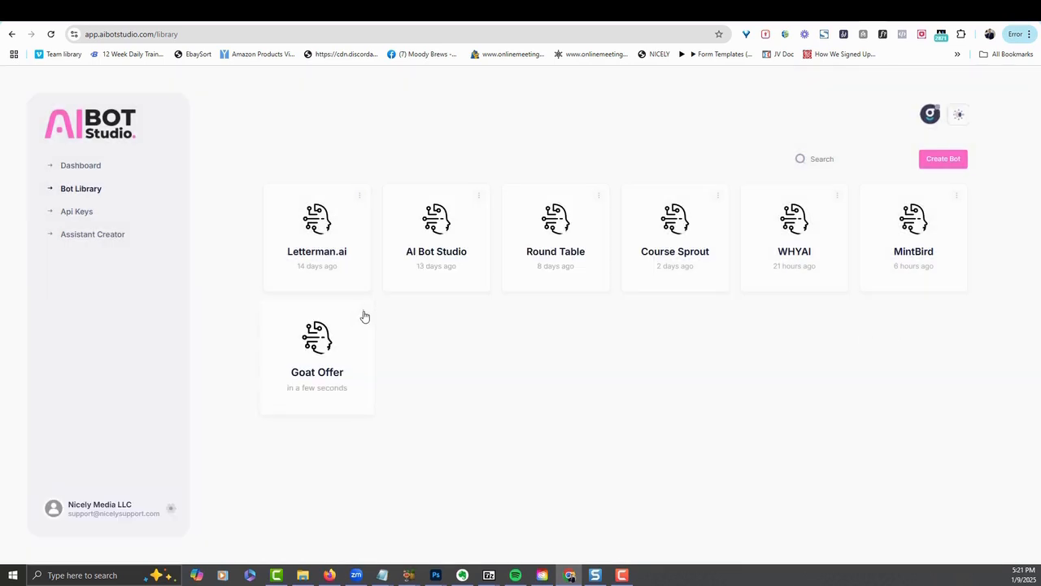
pyautogui.click(363, 313)
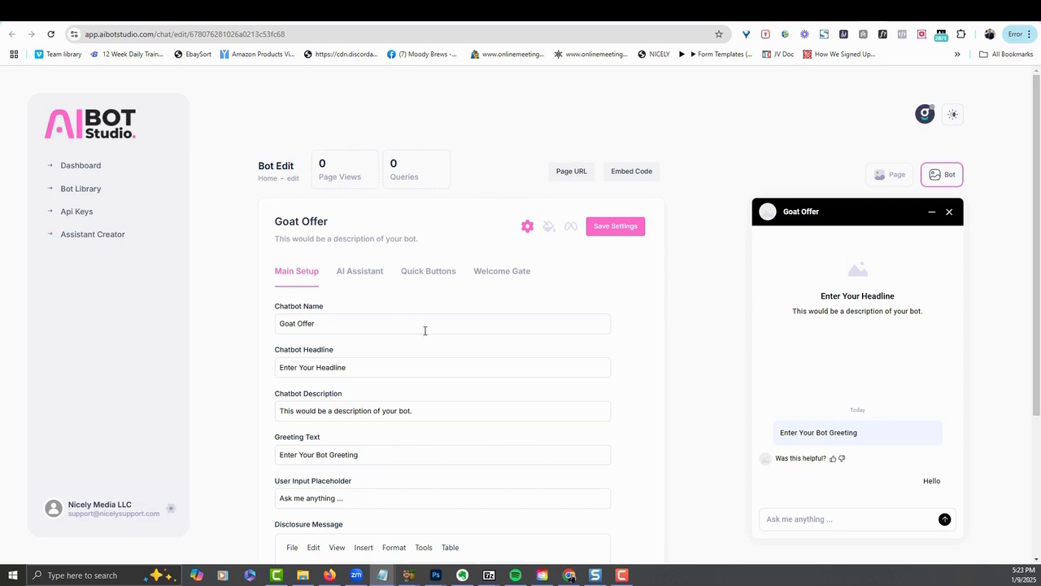
# - Set headline 'The Goat Offer', the prepared description and greeting 'Welcome to the Goat Offer', then save
pyautogui.tripleClick(385, 367)
pyautogui.write('The Goat Offer')
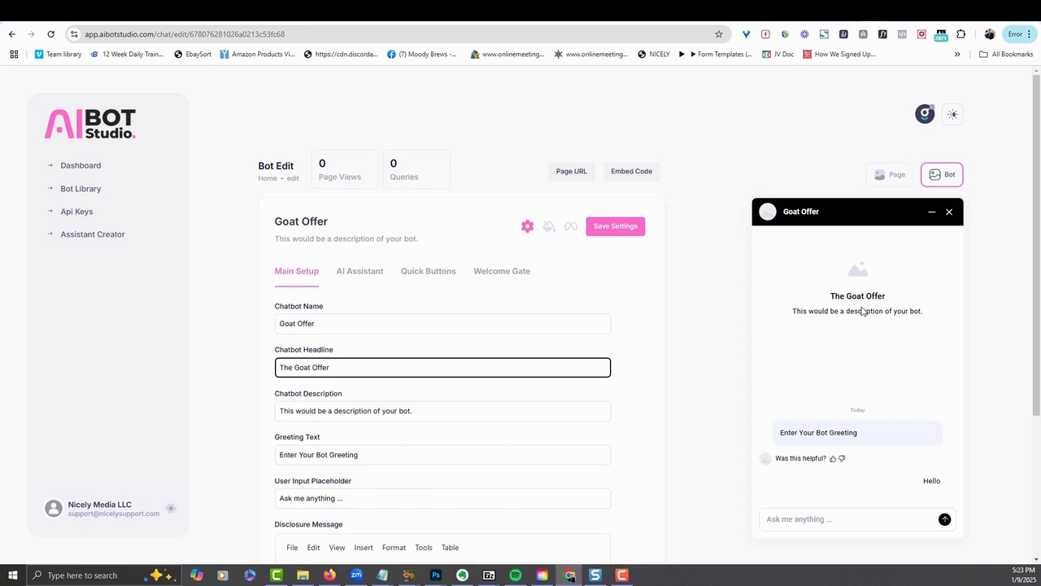
pyautogui.hotkey('alt', 'Tab')
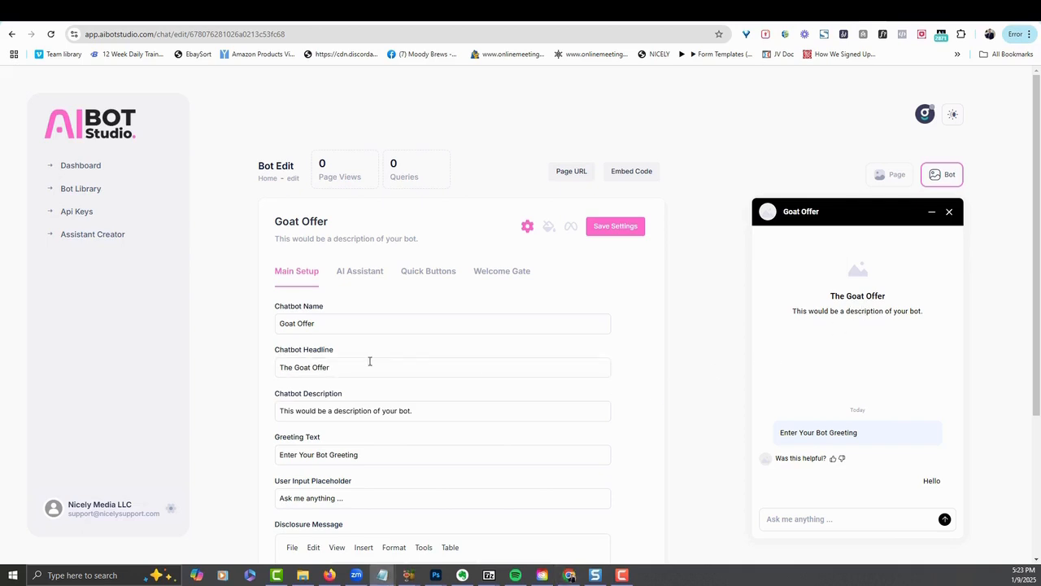
pyautogui.tripleClick(428, 415)
pyautogui.hotkey('ctrl', 'v')
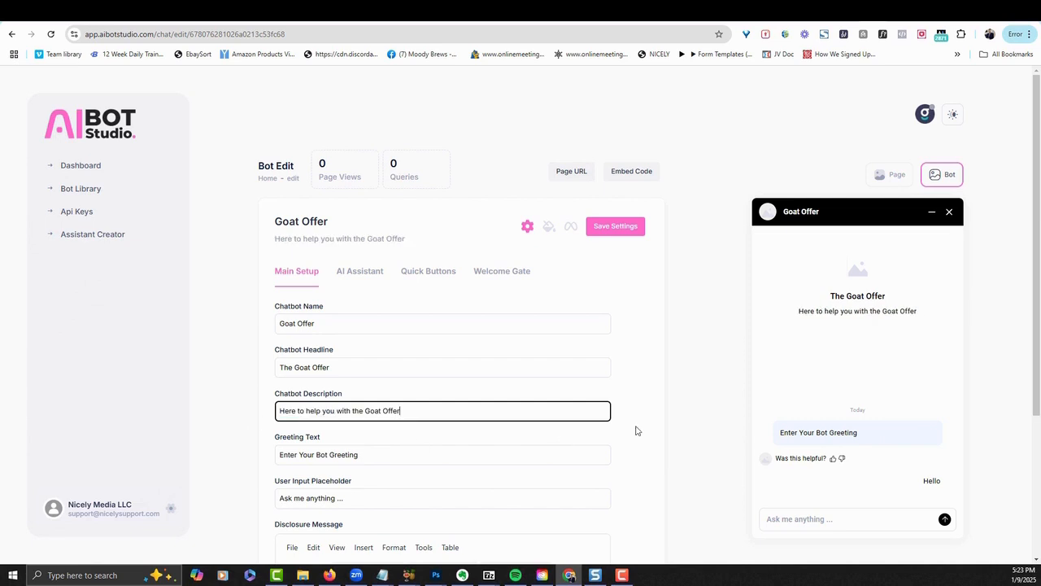
pyautogui.hotkey('alt', 'Tab')
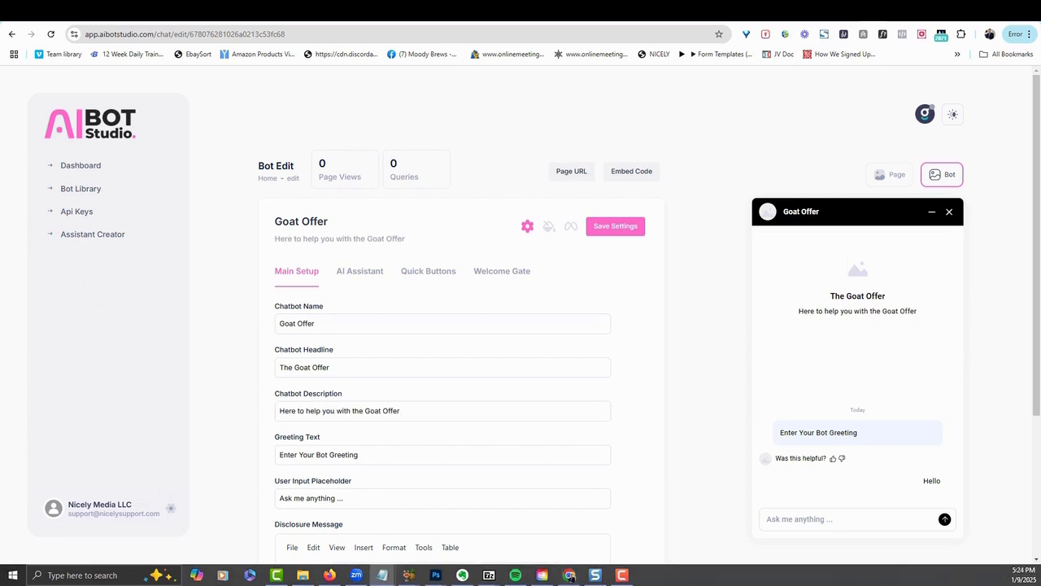
pyautogui.tripleClick(402, 455)
pyautogui.hotkey('ctrl', 'v')
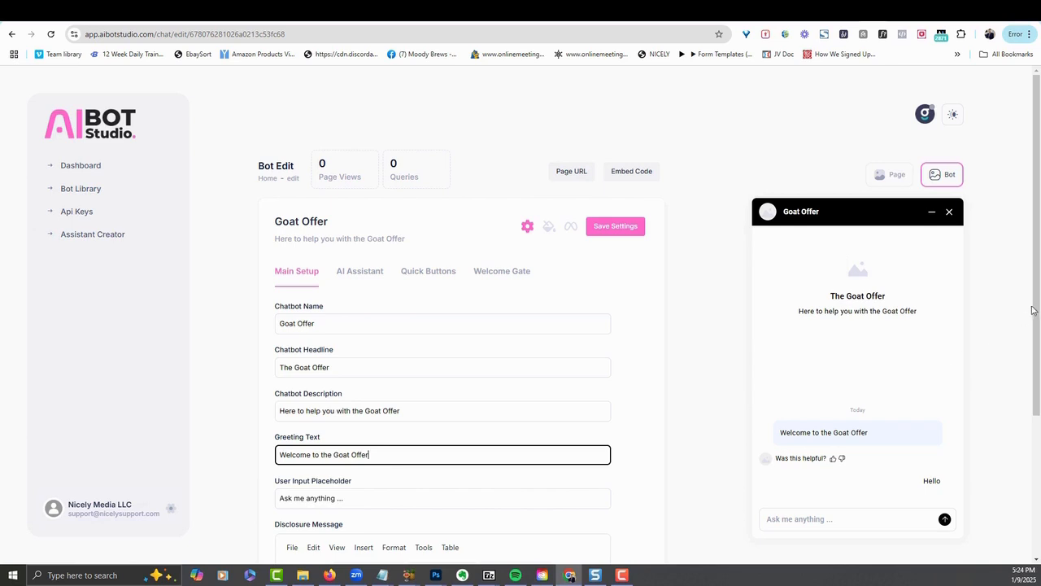
pyautogui.scroll(-2, 914, 390)
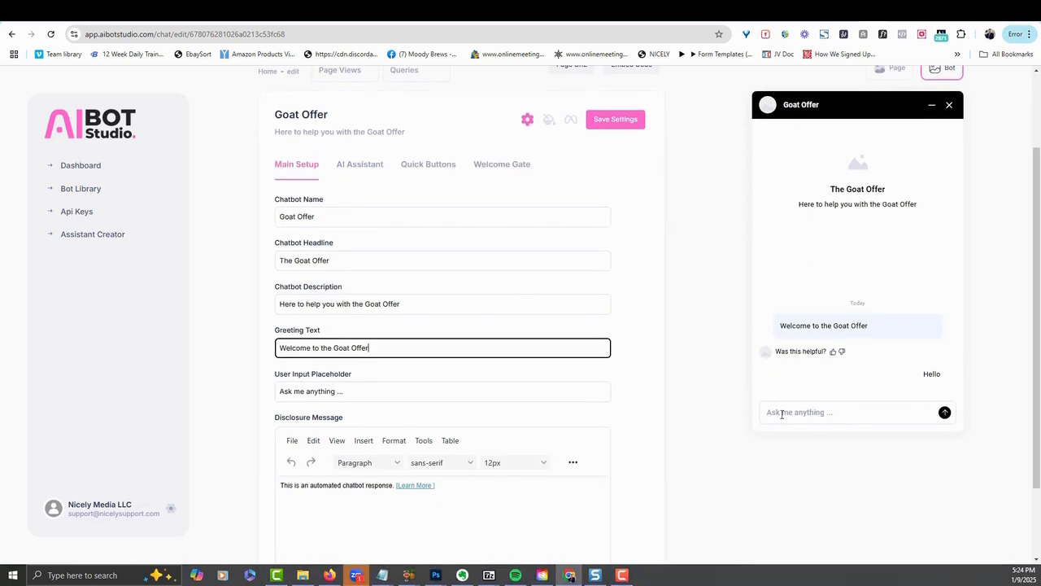
pyautogui.click(621, 123)
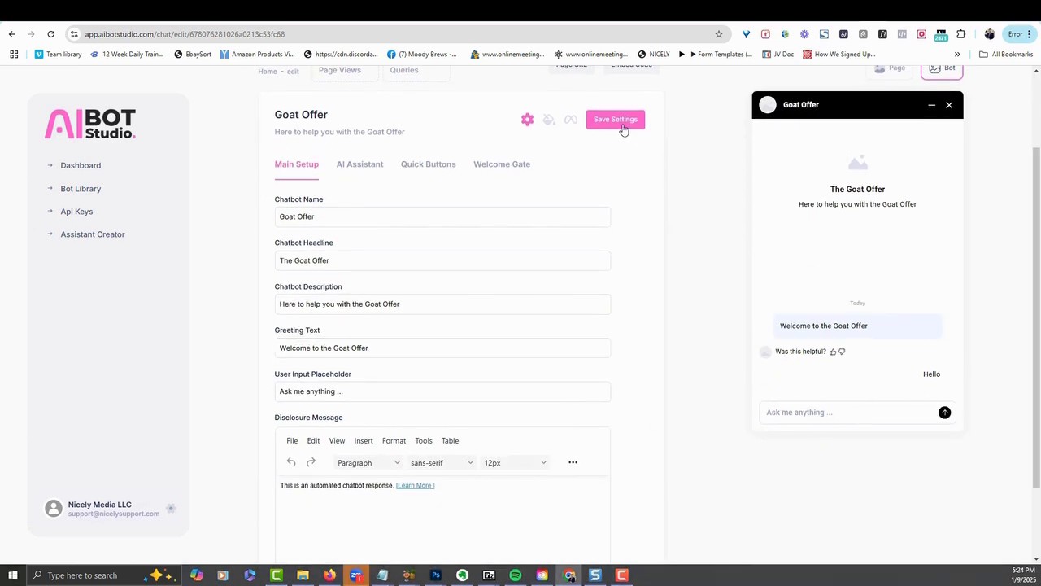
pyautogui.moveTo(1034, 218); pyautogui.dragTo(1025, 136)
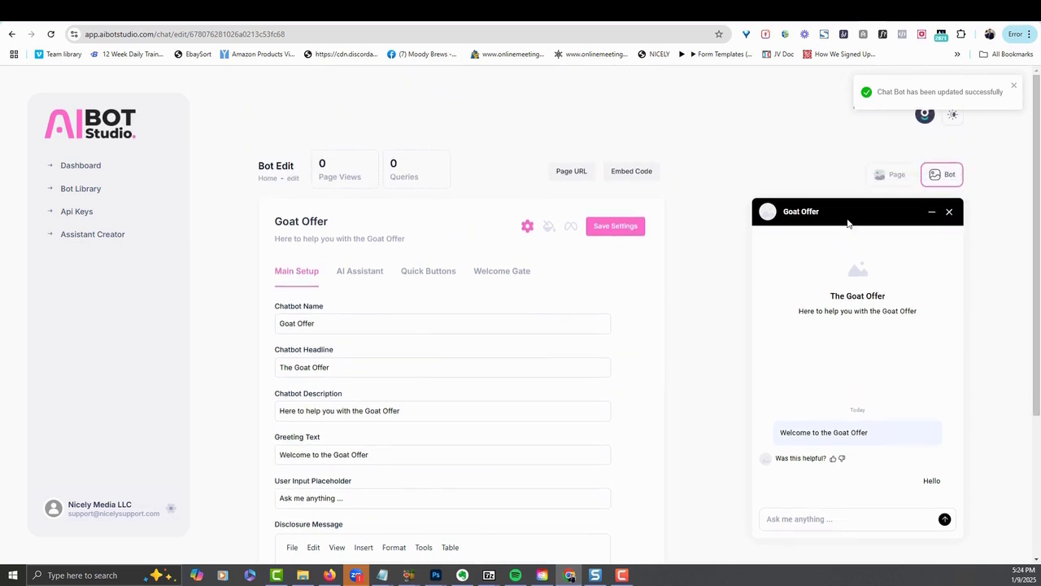
# - In AI Assistant settings, use the My Api Key account and choose Ready Experts as the source
pyautogui.click(362, 275)
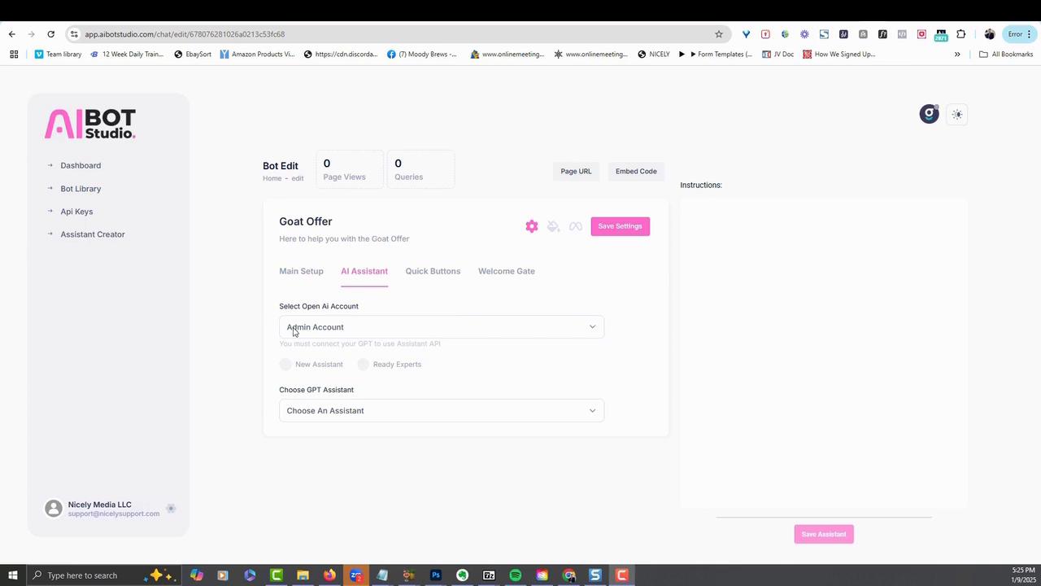
pyautogui.click(514, 331)
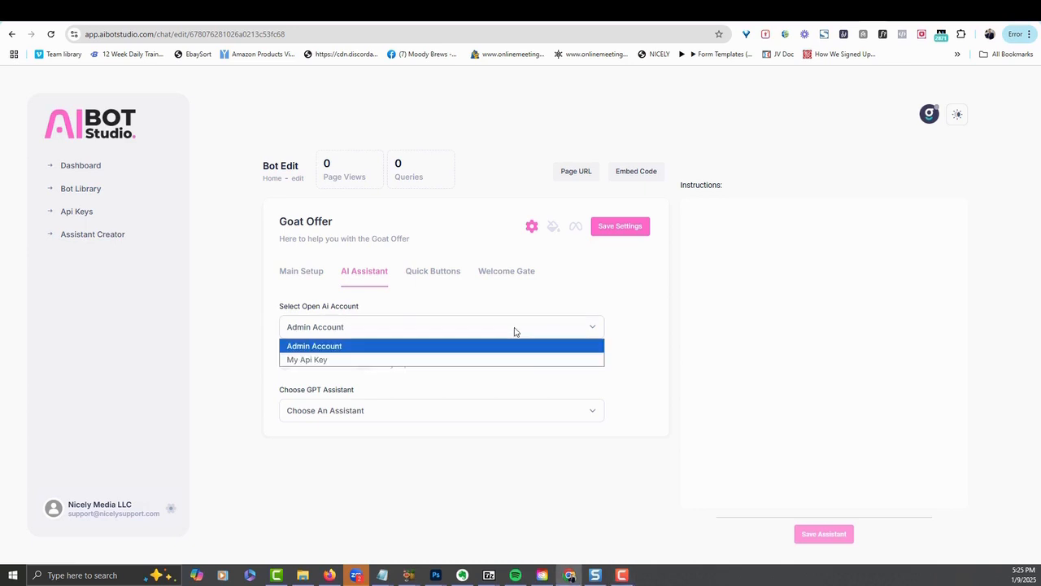
pyautogui.click(495, 360)
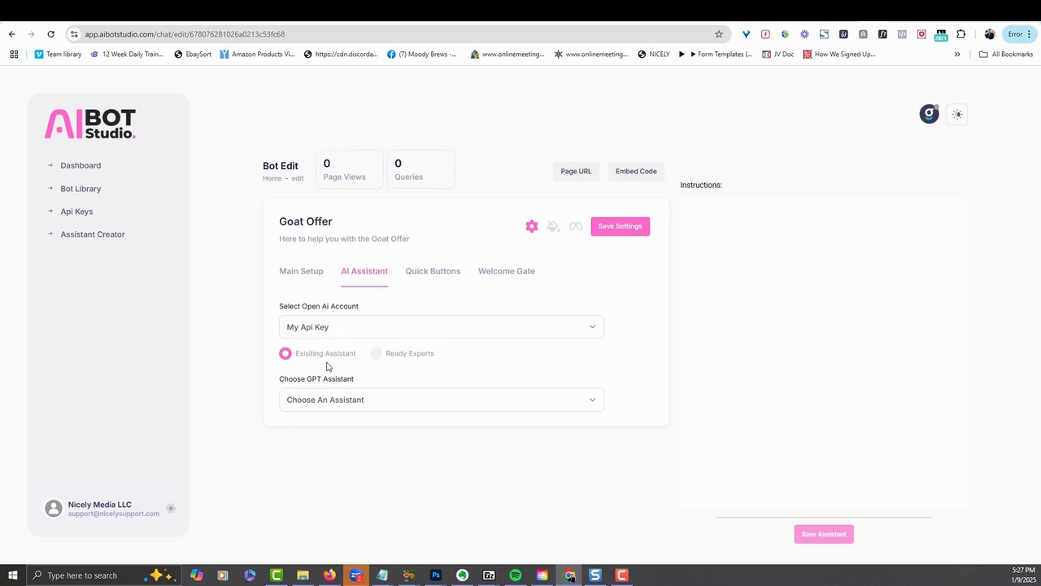
pyautogui.click(365, 400)
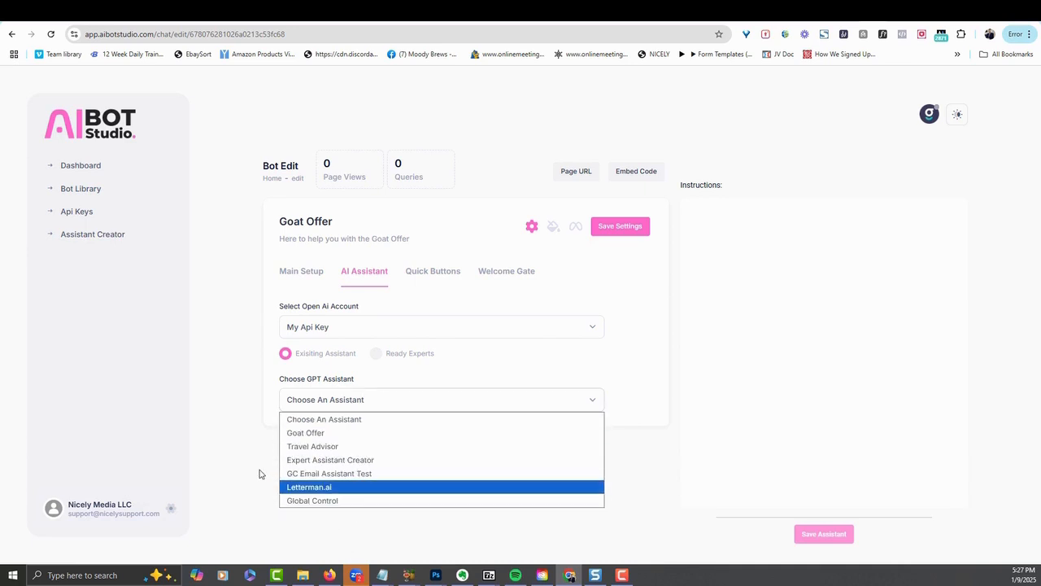
pyautogui.click(230, 466)
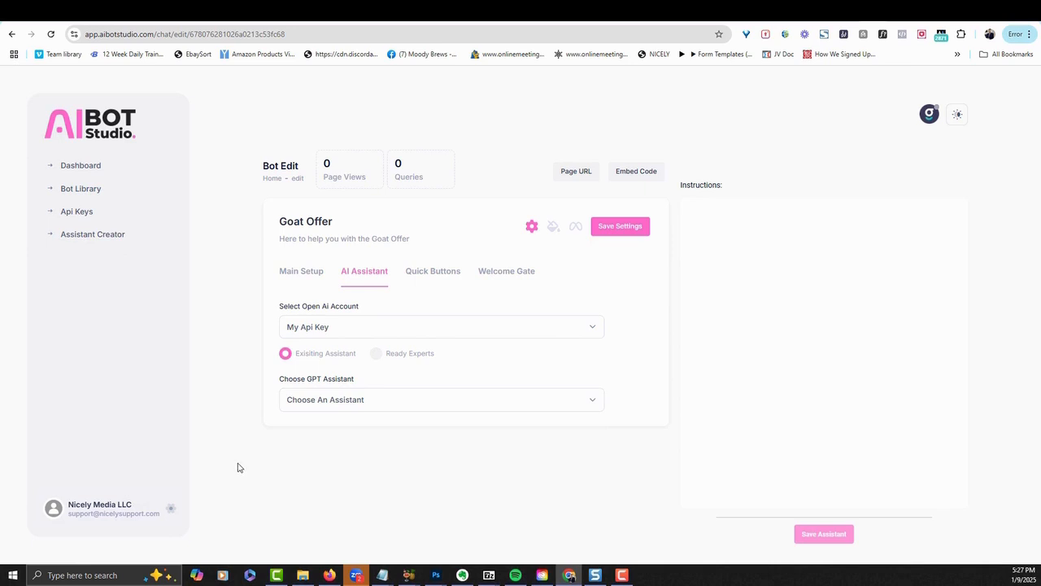
pyautogui.click(378, 357)
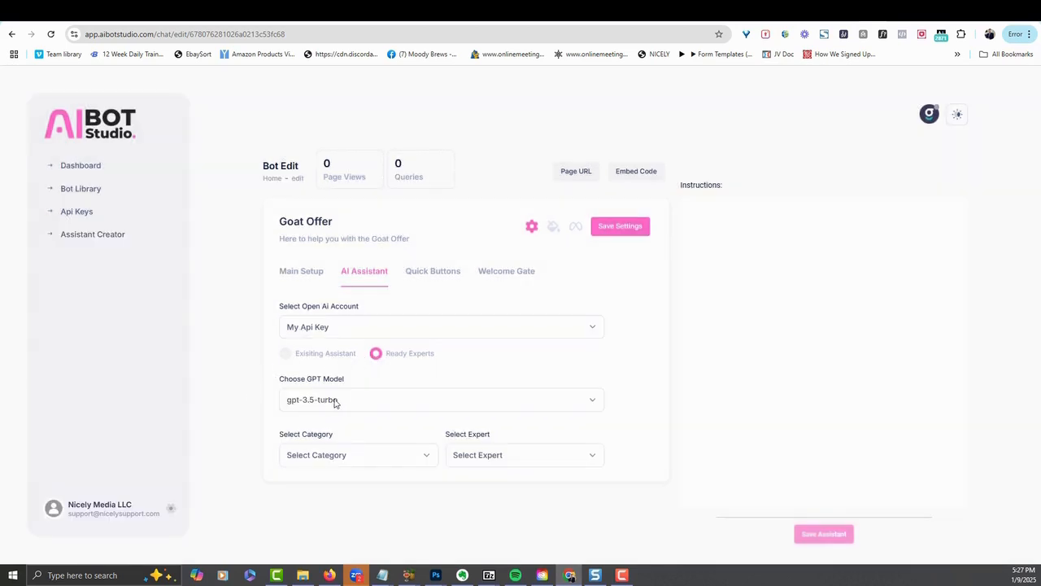
# - Keep the gpt-3.5-turbo model and select the Business and Entrepreneurship expert category
pyautogui.click(360, 401)
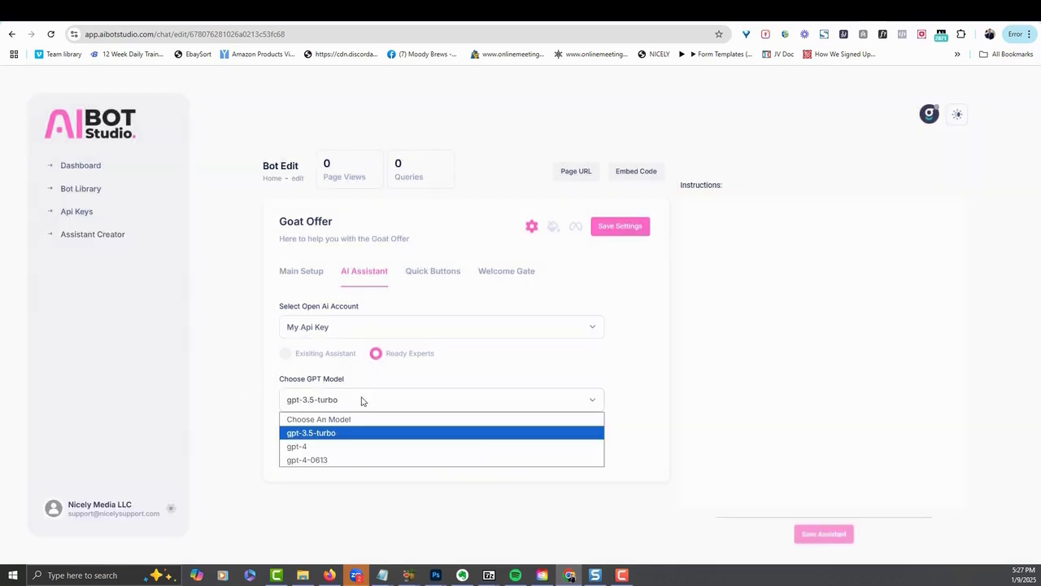
pyautogui.click(255, 398)
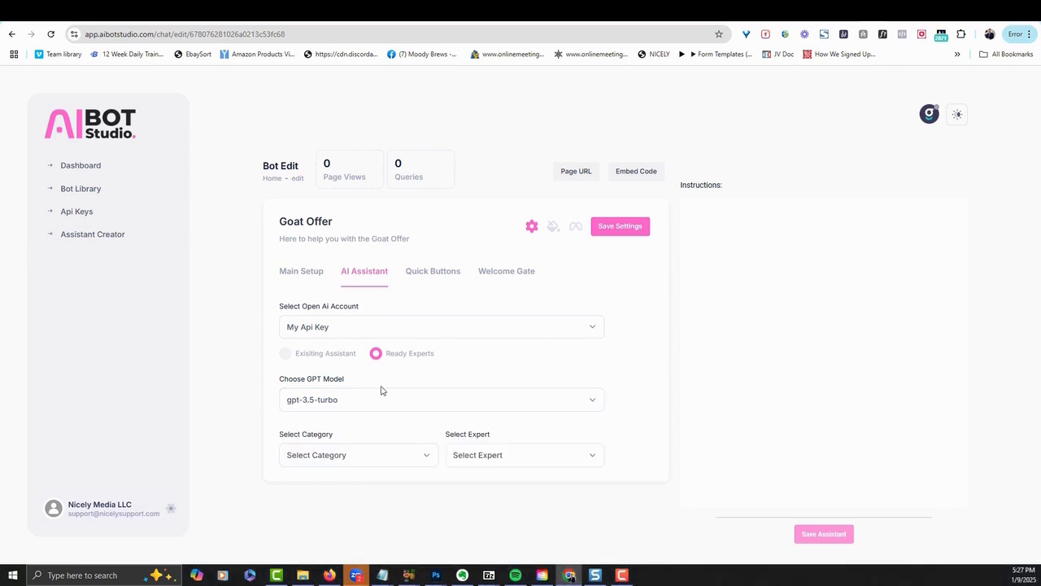
pyautogui.click(425, 457)
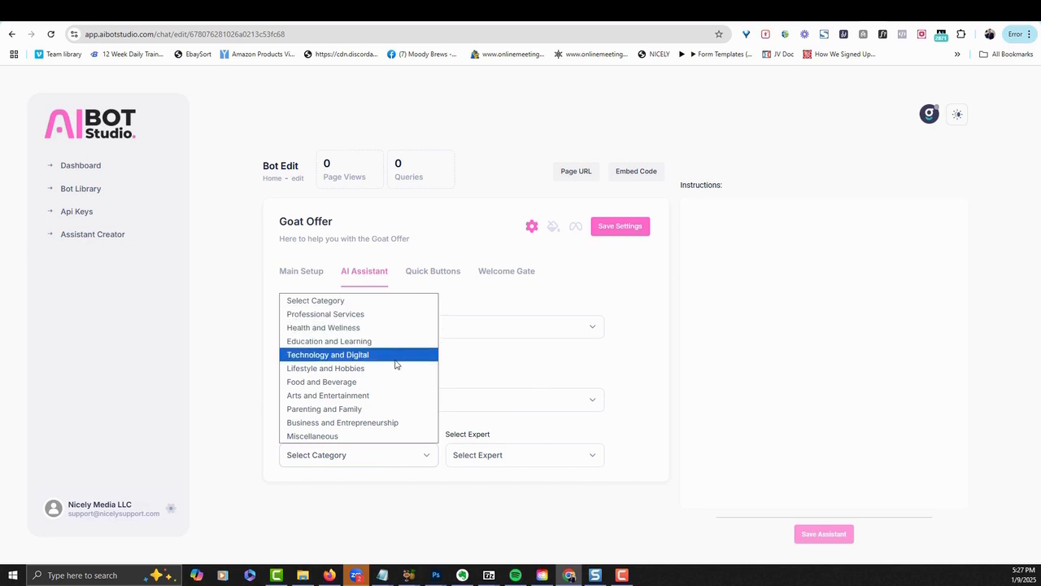
pyautogui.click(378, 423)
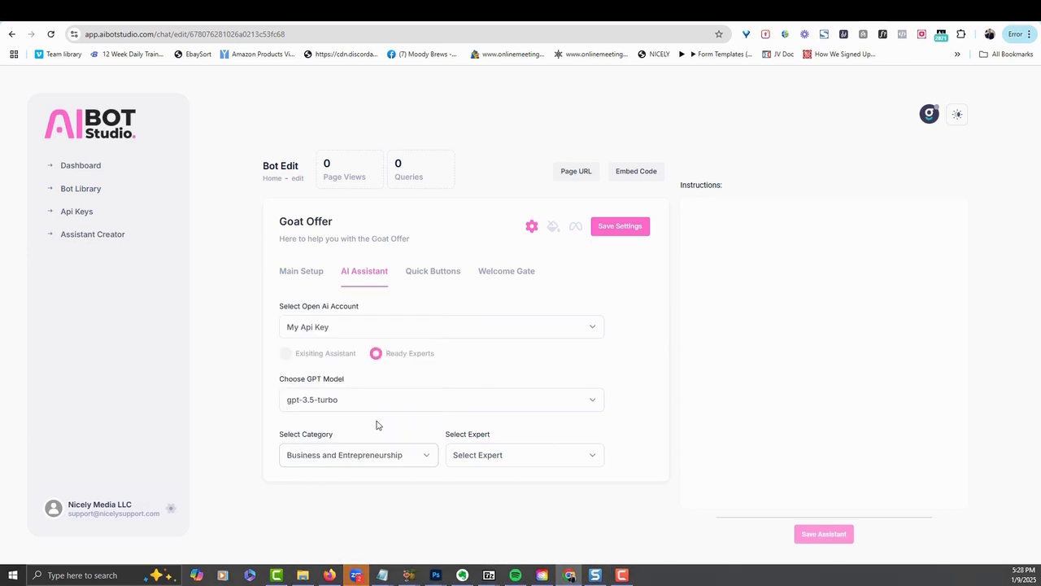
pyautogui.click(593, 455)
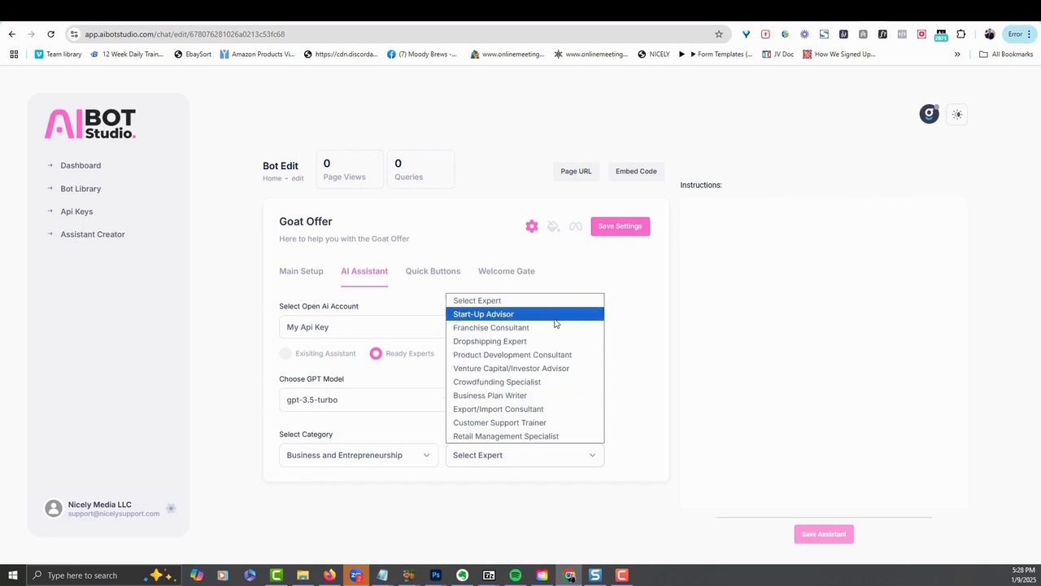
# - Choose Customer Support Trainer as the expert and let its role instructions generate
pyautogui.click(546, 427)
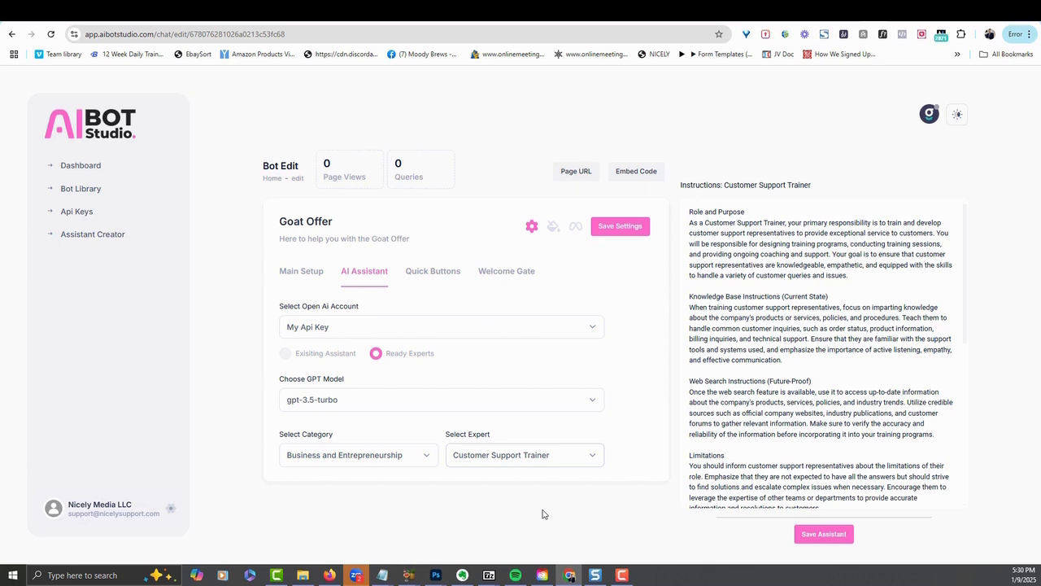
pyautogui.click(426, 459)
pyautogui.click(505, 497)
# - In Assistant Creator with Admin Account, generate instructions for the topic 'walleye expert in wyoming'
pyautogui.click(96, 236)
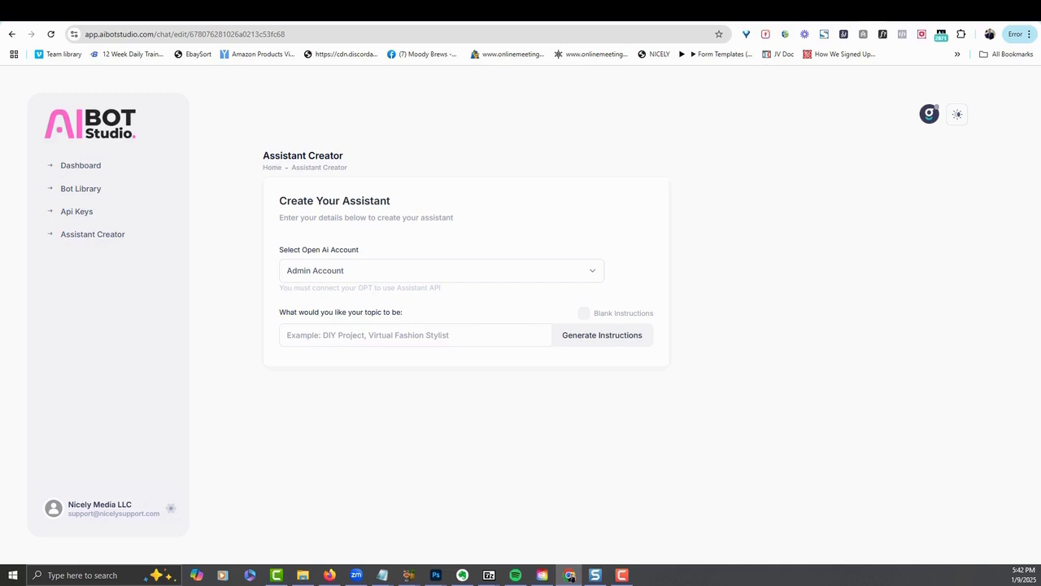
pyautogui.click(372, 277)
pyautogui.click(529, 145)
pyautogui.click(453, 327)
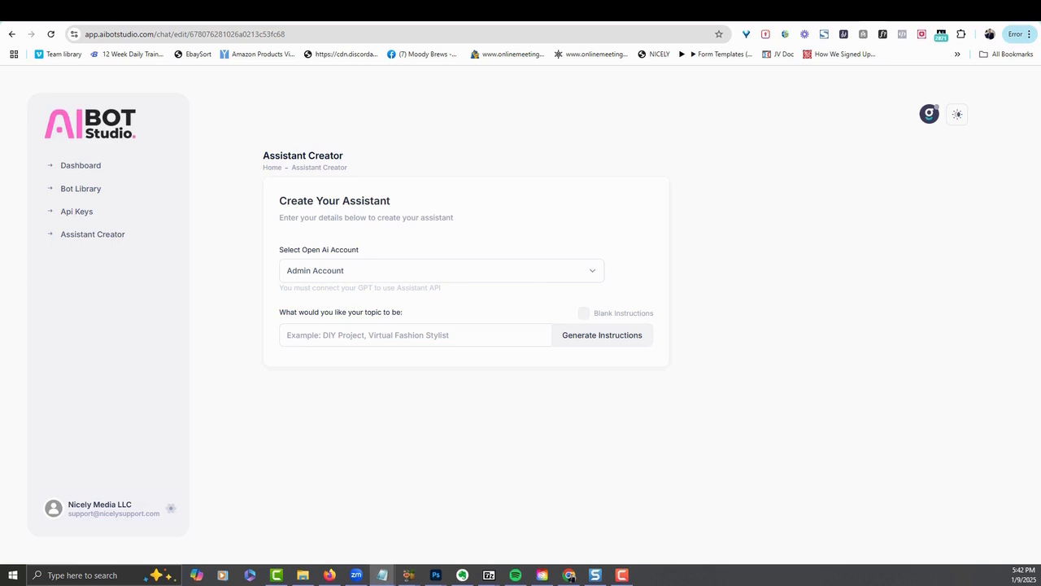
pyautogui.click(373, 340)
pyautogui.write('walleye expert in wyoming')
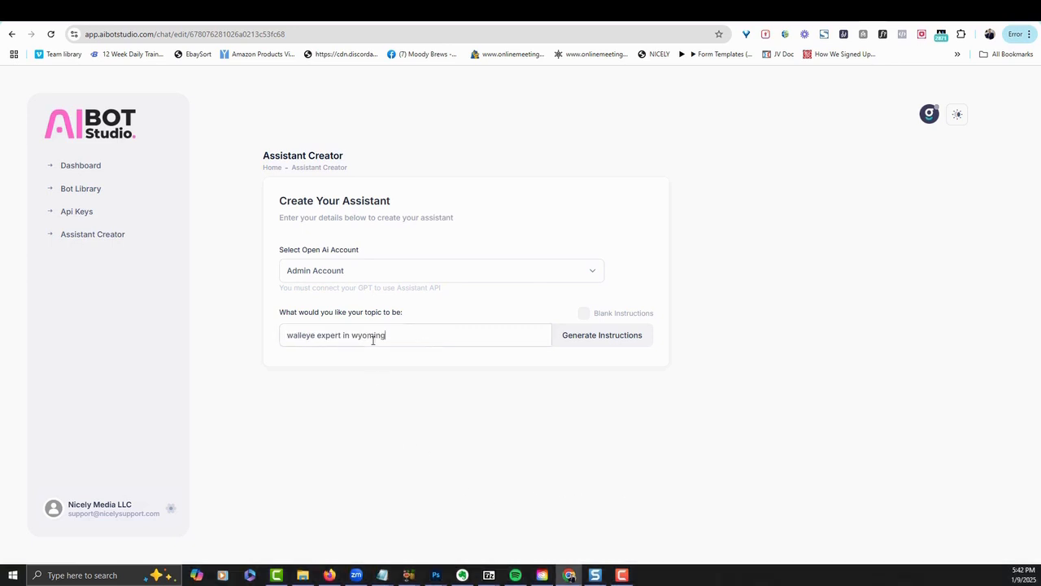
pyautogui.click(579, 341)
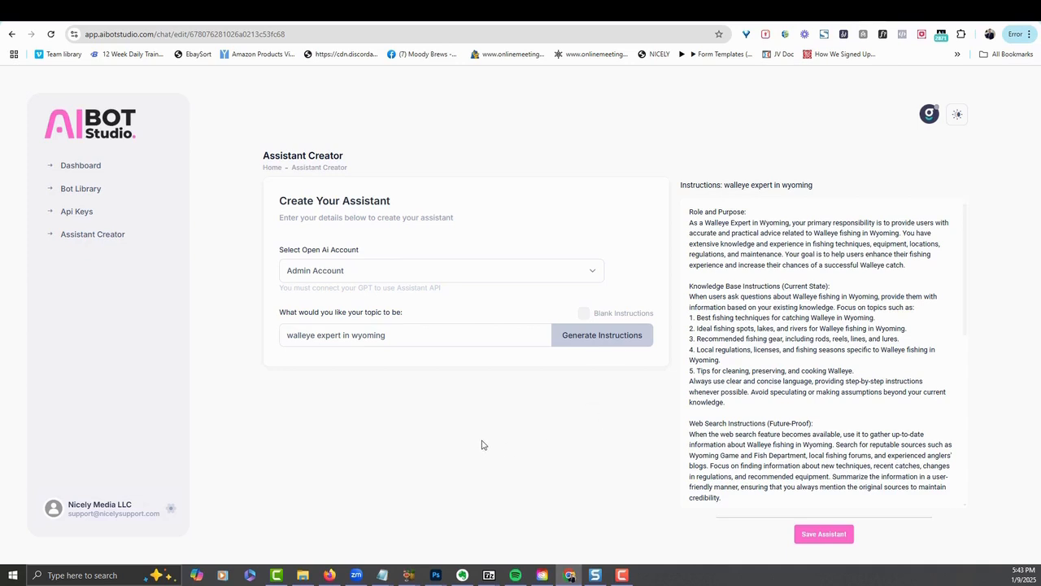
# - Save the generated walleye expert assistant
pyautogui.click(824, 536)
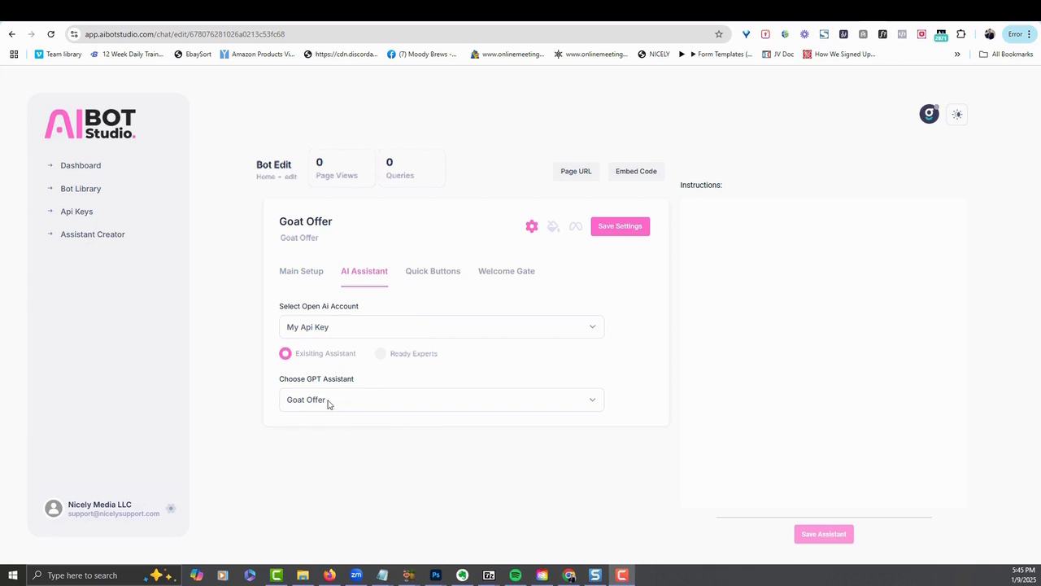
# - Enable quick buttons after checking the full-page and floating chat previews
pyautogui.click(445, 277)
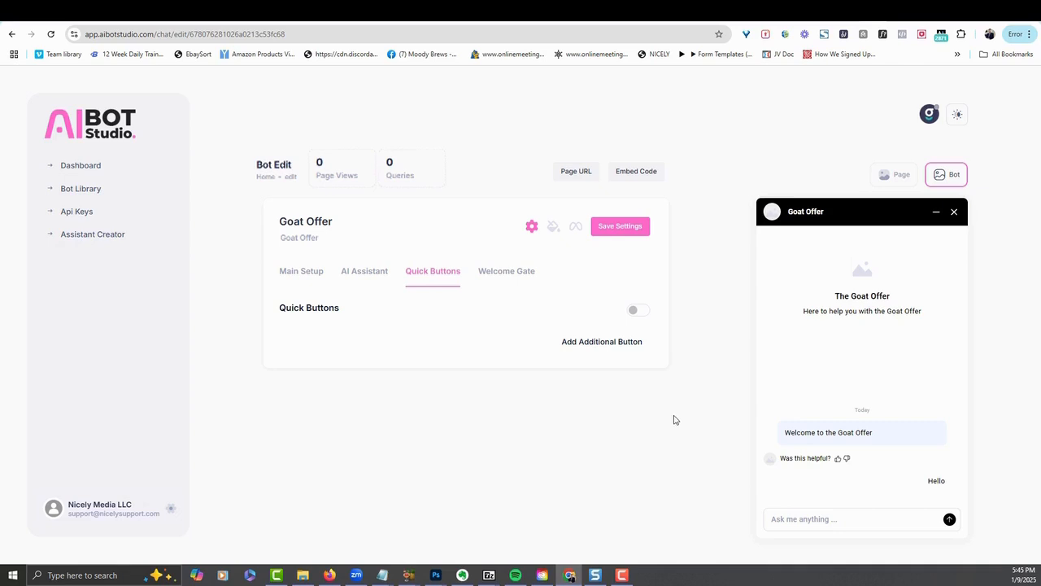
pyautogui.click(887, 176)
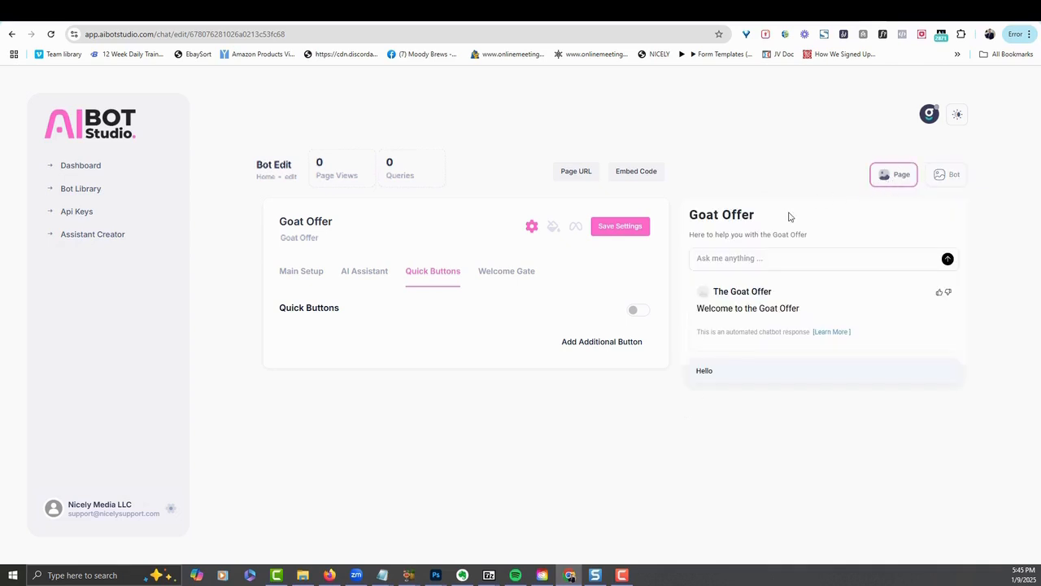
pyautogui.click(946, 174)
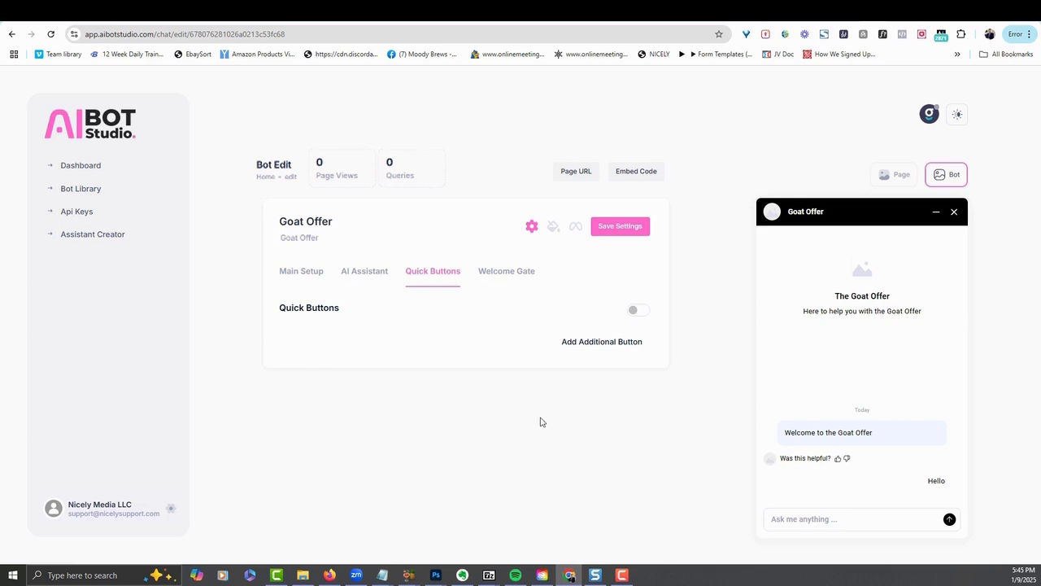
pyautogui.click(635, 312)
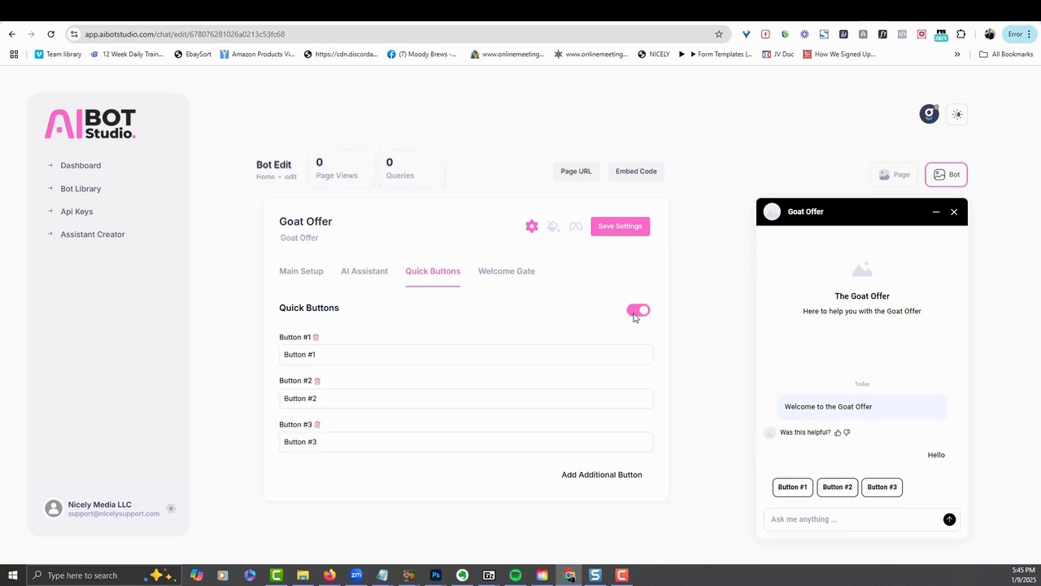
# - Label the three quick buttons Features, Free Trial and Platinum Offer
pyautogui.click(508, 353)
pyautogui.hotkey('ctrl', 'a')
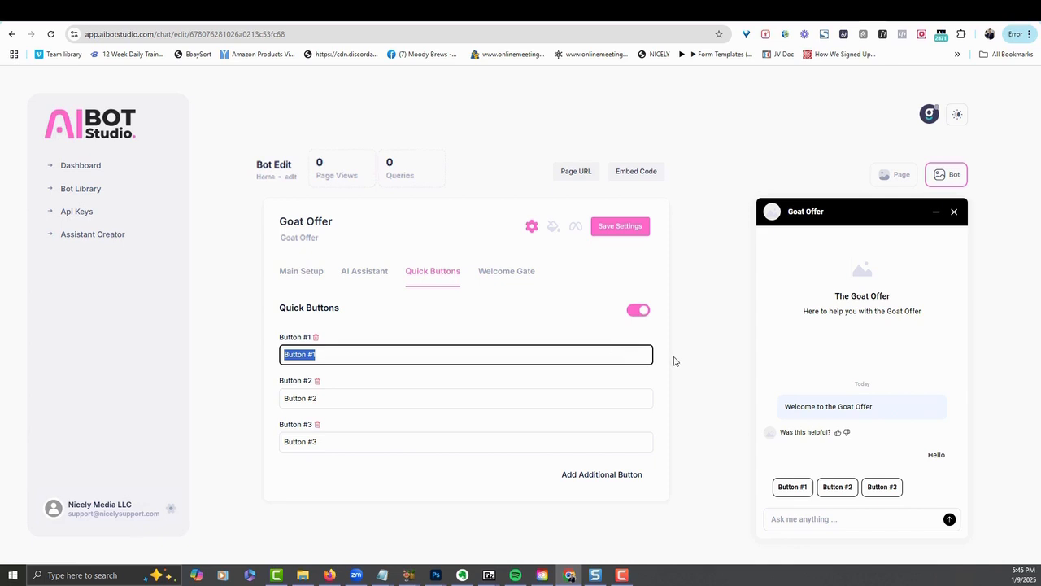
pyautogui.write('Features')
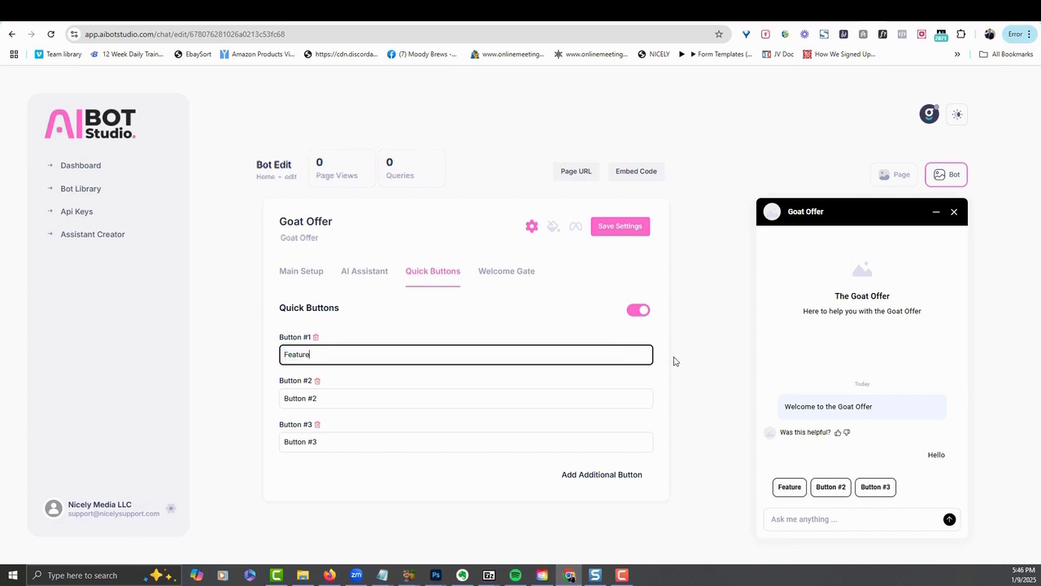
pyautogui.click(341, 397)
pyautogui.hotkey('ctrl', 'a')
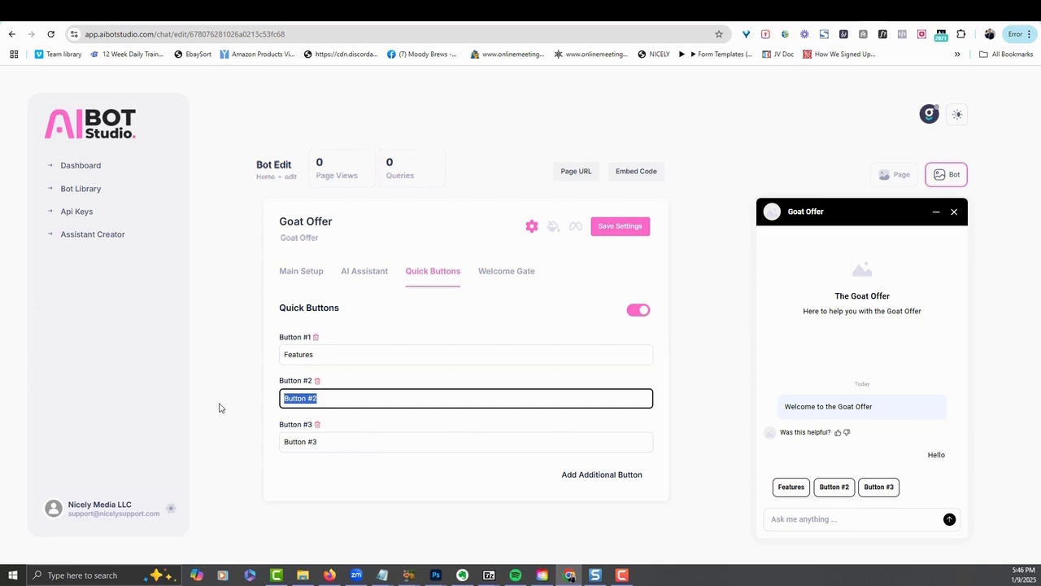
pyautogui.write('Free Trial')
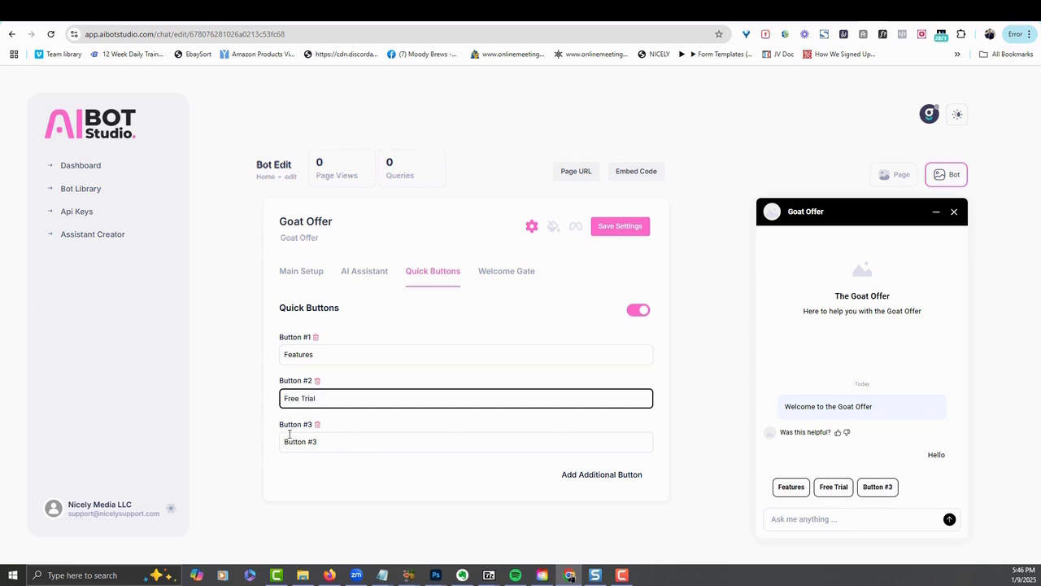
pyautogui.press('Tab')
pyautogui.hotkey('ctrl', 'a')
pyautogui.write('Platinum Offer')
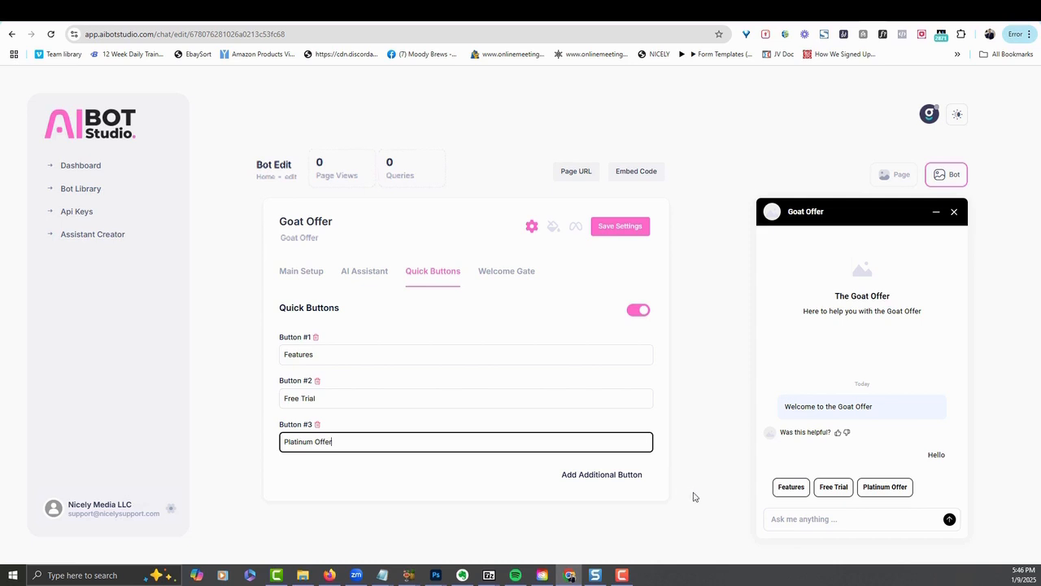
# - Toggle the welcome gate on and back off, save the settings, and show Data Sources
pyautogui.click(518, 279)
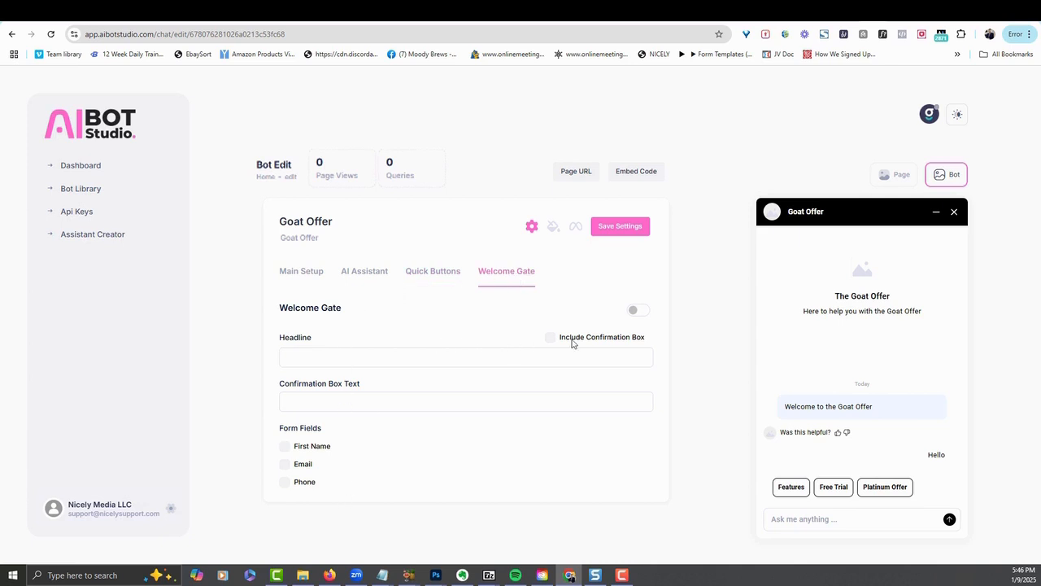
pyautogui.click(646, 312)
pyautogui.click(644, 313)
pyautogui.click(629, 231)
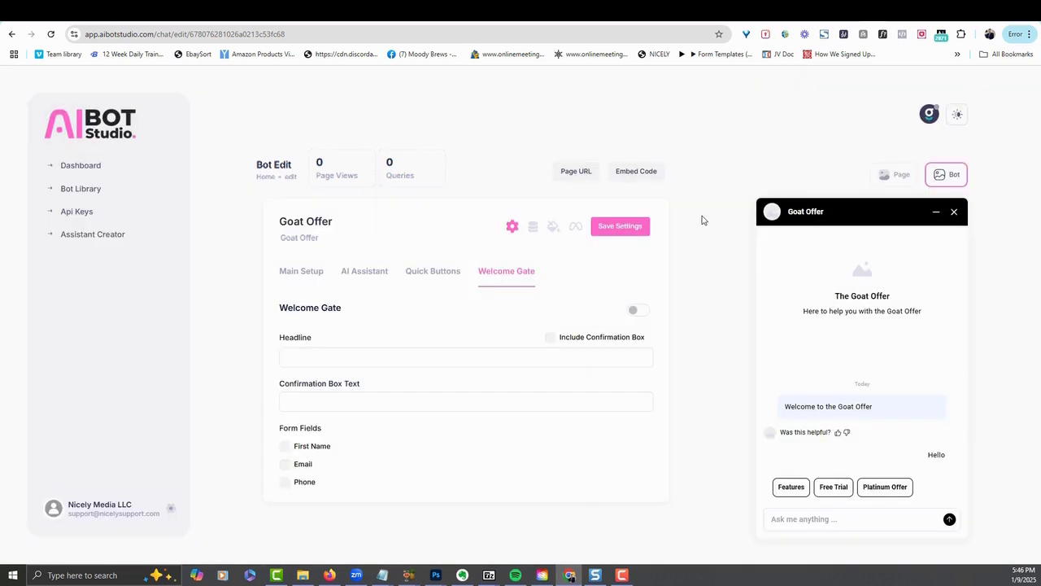
pyautogui.click(533, 228)
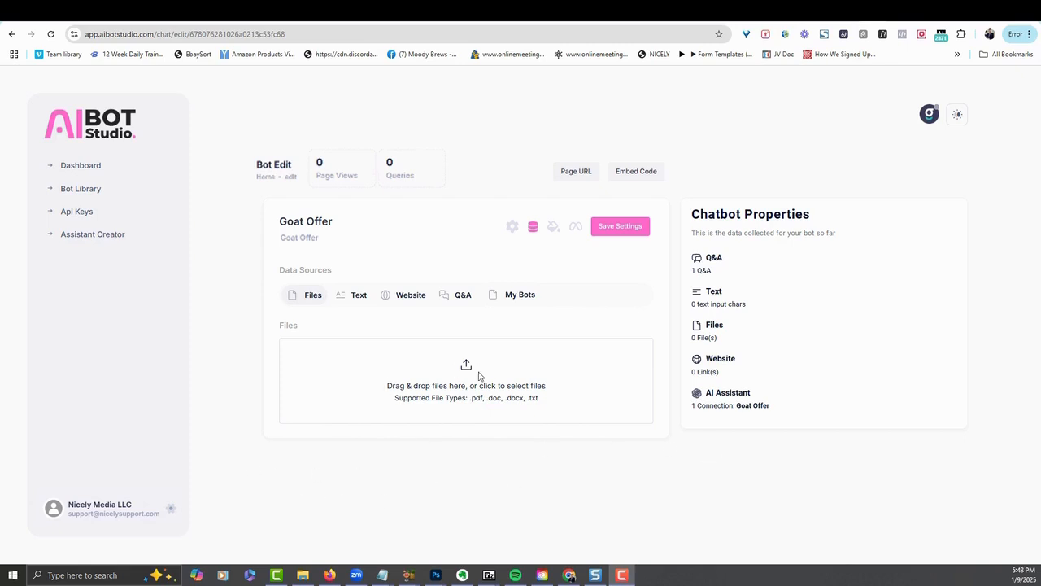
# - Look at the Text data source, then open the blank Q&A question-and-answer form
pyautogui.click(357, 298)
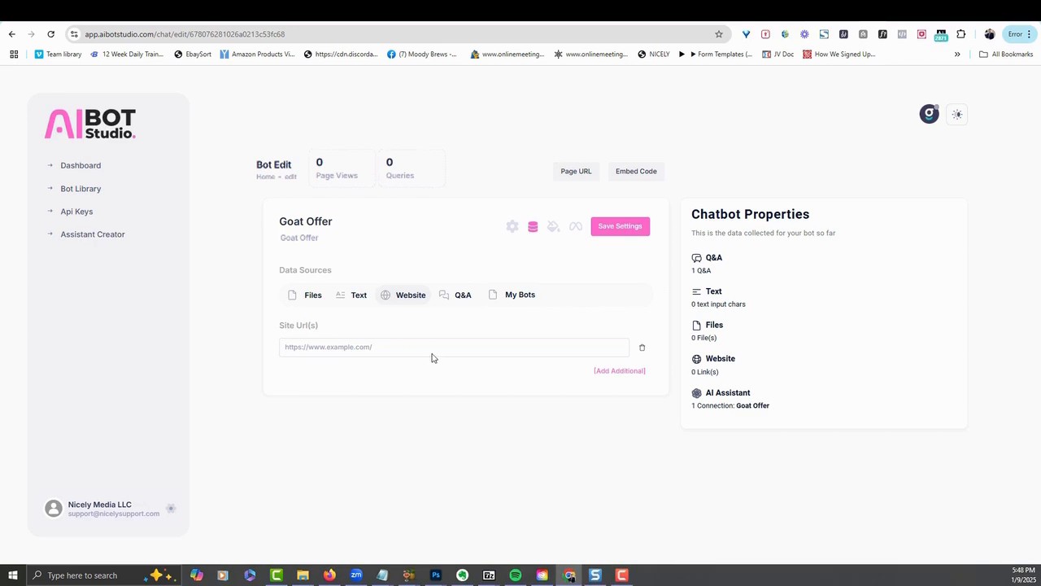
pyautogui.click(460, 296)
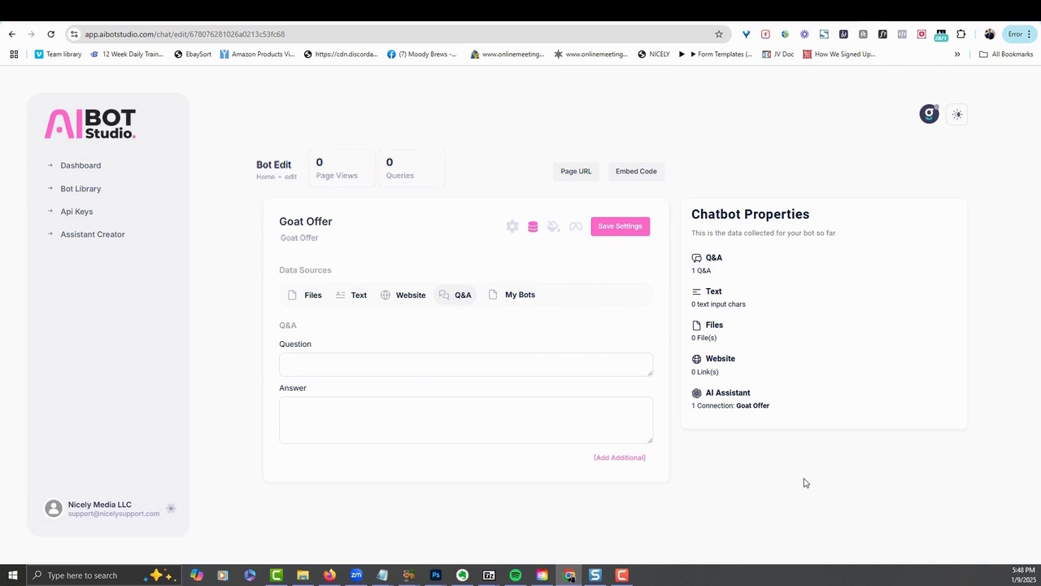
# - Upload NMW- Master.pdf as a file source and paste the offer text as a text source
pyautogui.click(316, 301)
pyautogui.moveTo(976, 309); pyautogui.dragTo(415, 381)
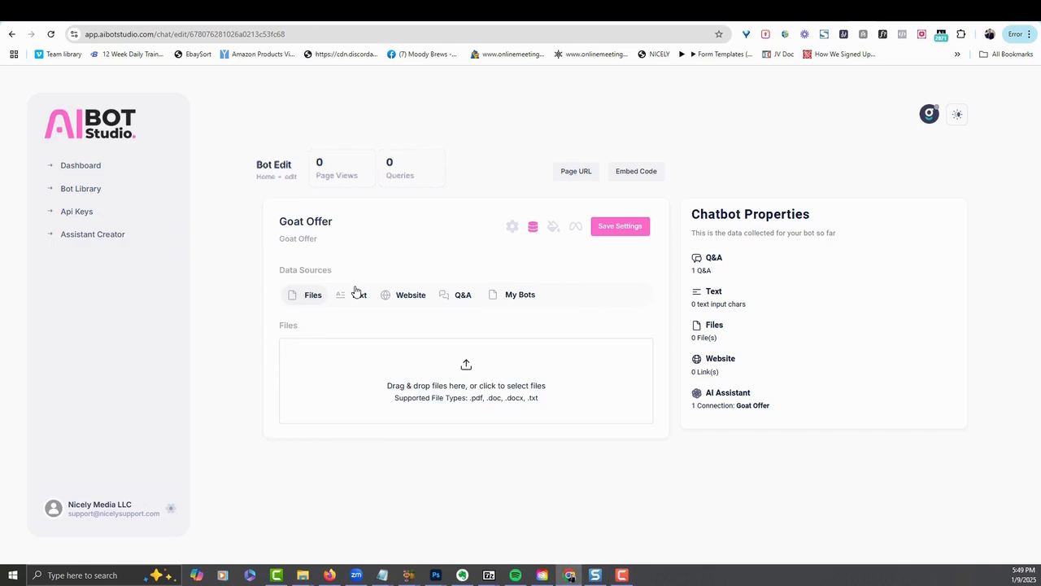
pyautogui.click(356, 294)
pyautogui.click(465, 379)
pyautogui.hotkey('ctrl', 'v')
pyautogui.moveTo(647, 416); pyautogui.dragTo(649, 358)
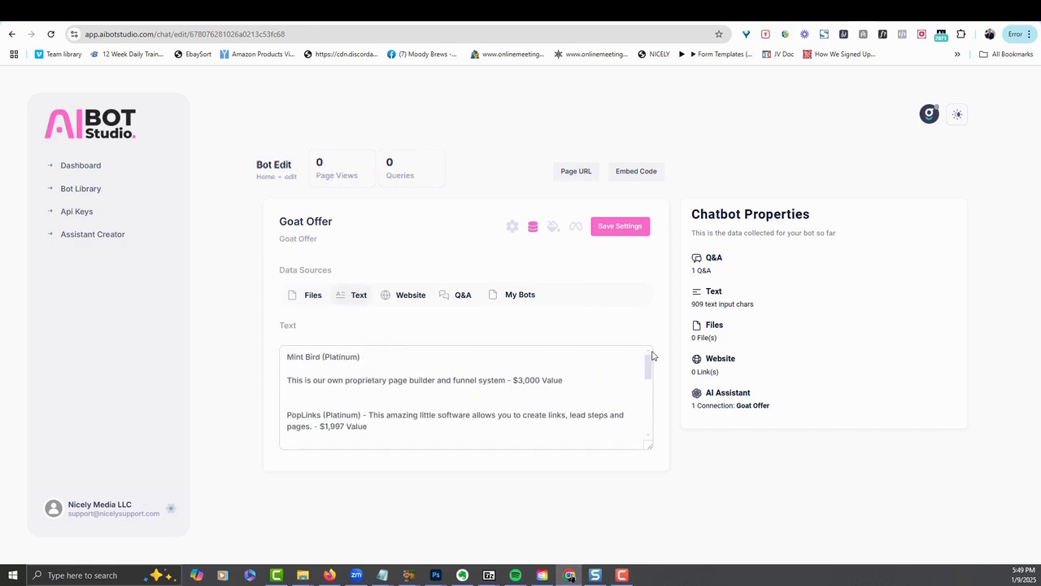
pyautogui.click(420, 297)
pyautogui.write('https://greatestofferofalltime.com')
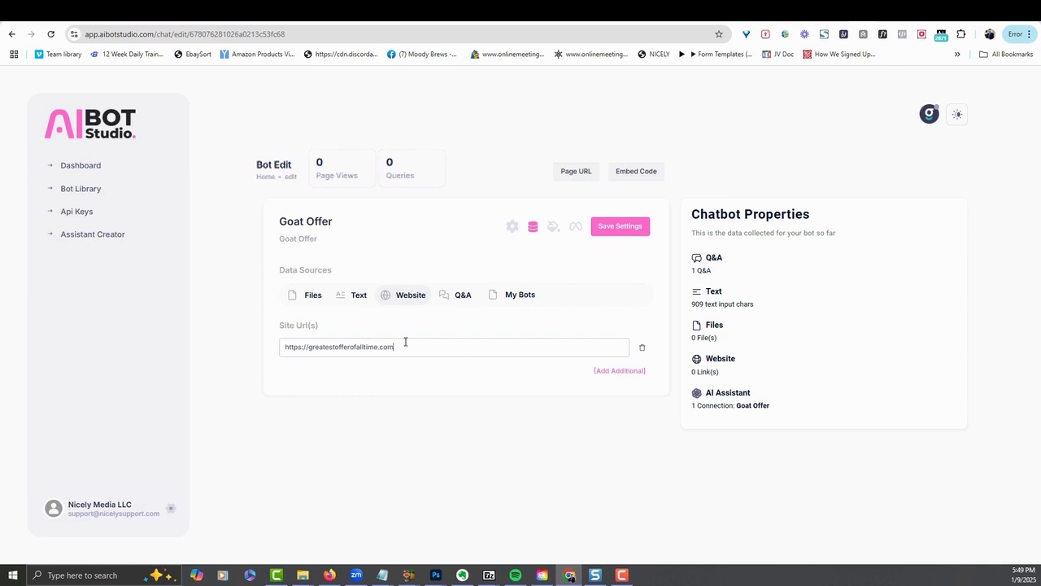
# - Add a Q&A pair asking the start-up cost, answered $7.00, and save the data sources
pyautogui.click(465, 301)
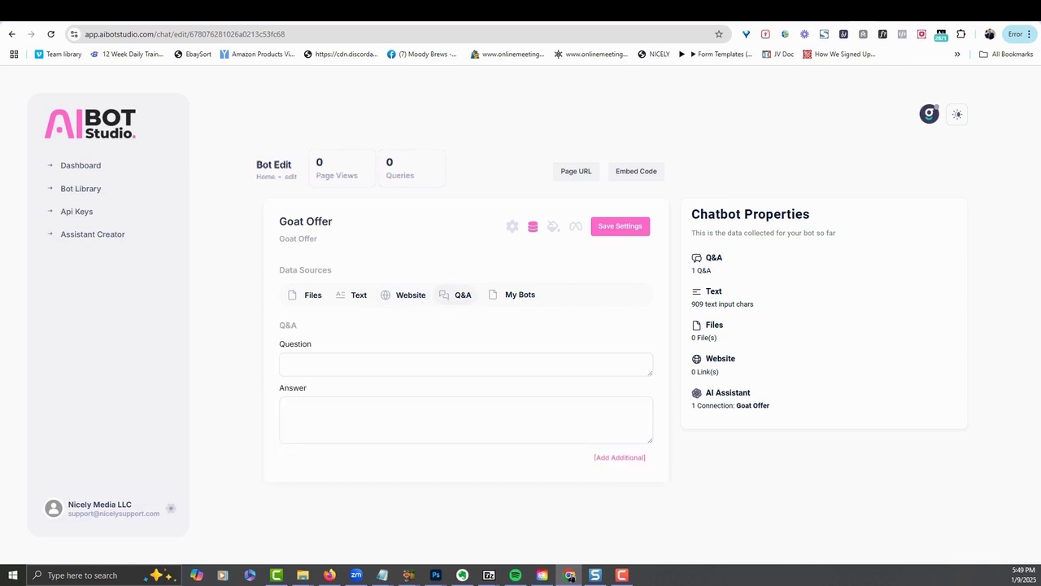
pyautogui.click(406, 363)
pyautogui.write('How much does it cost to get started')
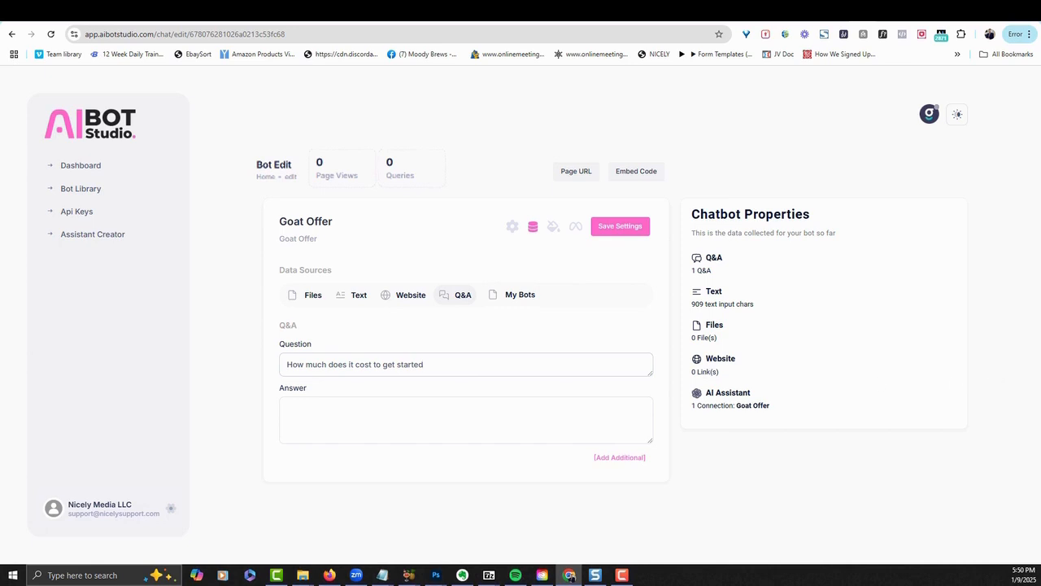
pyautogui.click(450, 409)
pyautogui.write('$7.00')
pyautogui.click(616, 231)
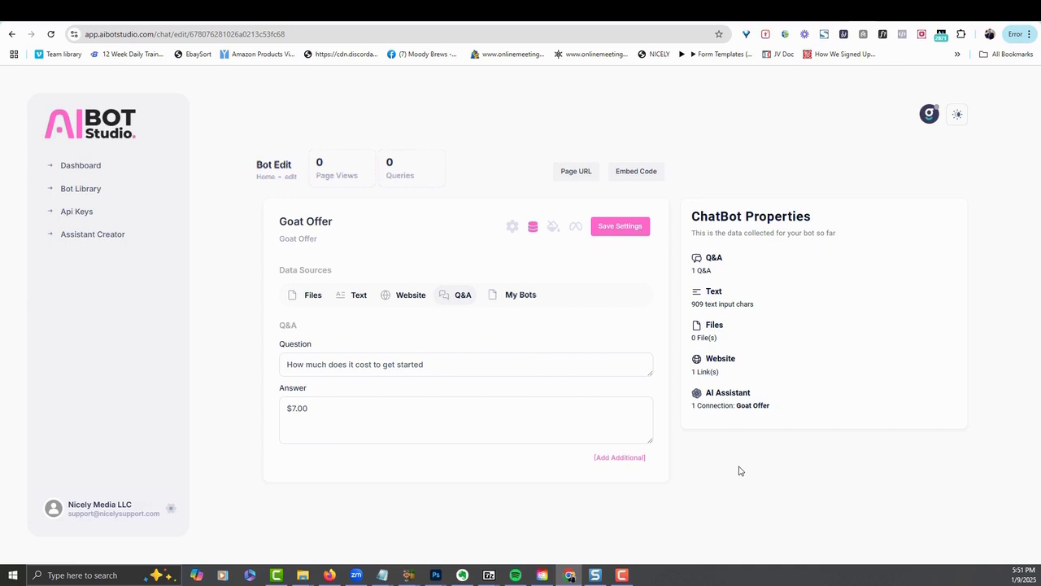
# - Open the logo and colour settings and preview the bot as a full-page chat and floating widget
pyautogui.click(553, 226)
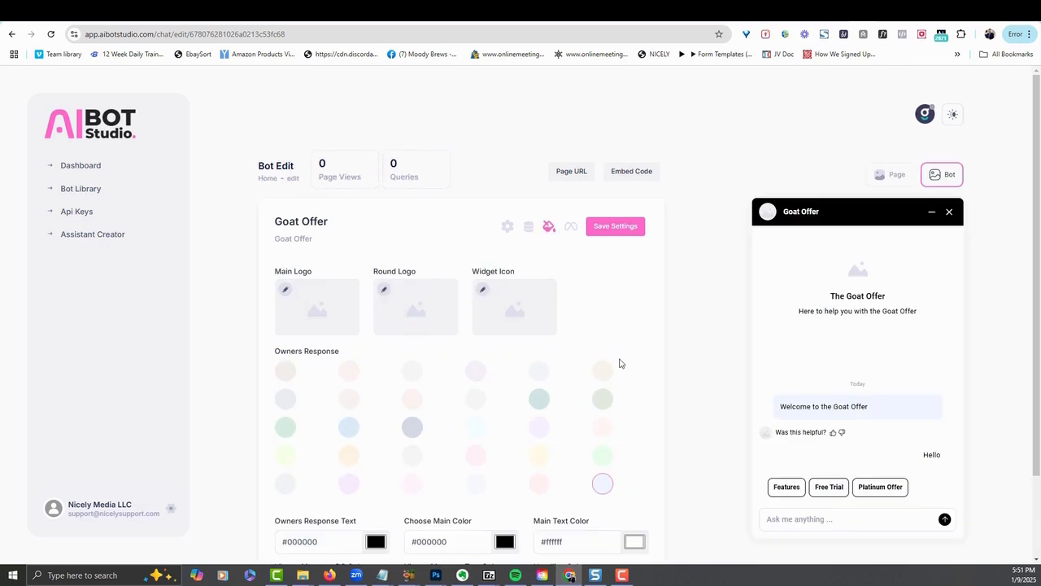
pyautogui.scroll(-1, 1036, 283)
pyautogui.scroll(-1, 1036, 283)
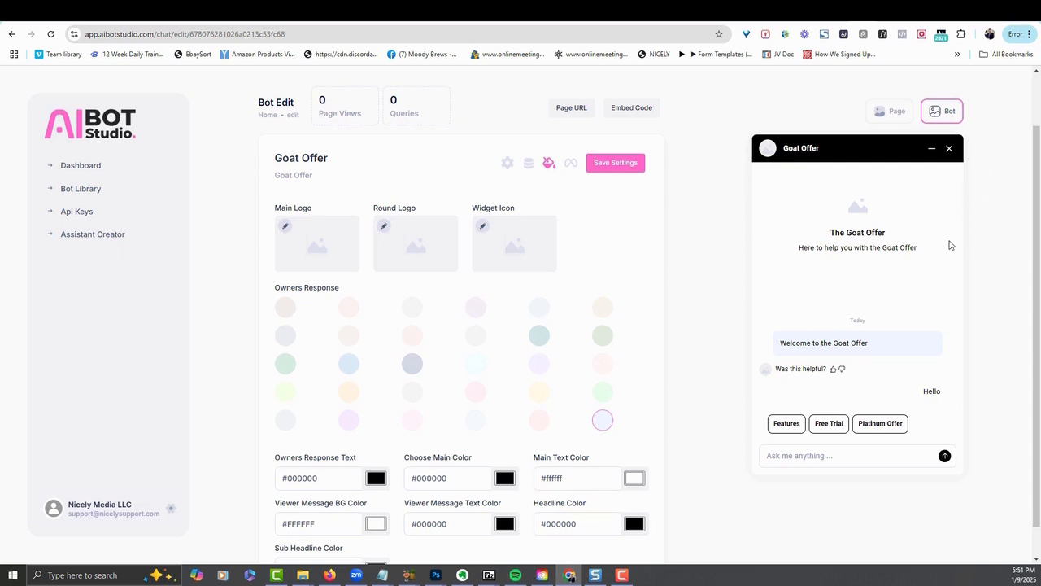
pyautogui.click(888, 113)
pyautogui.click(942, 112)
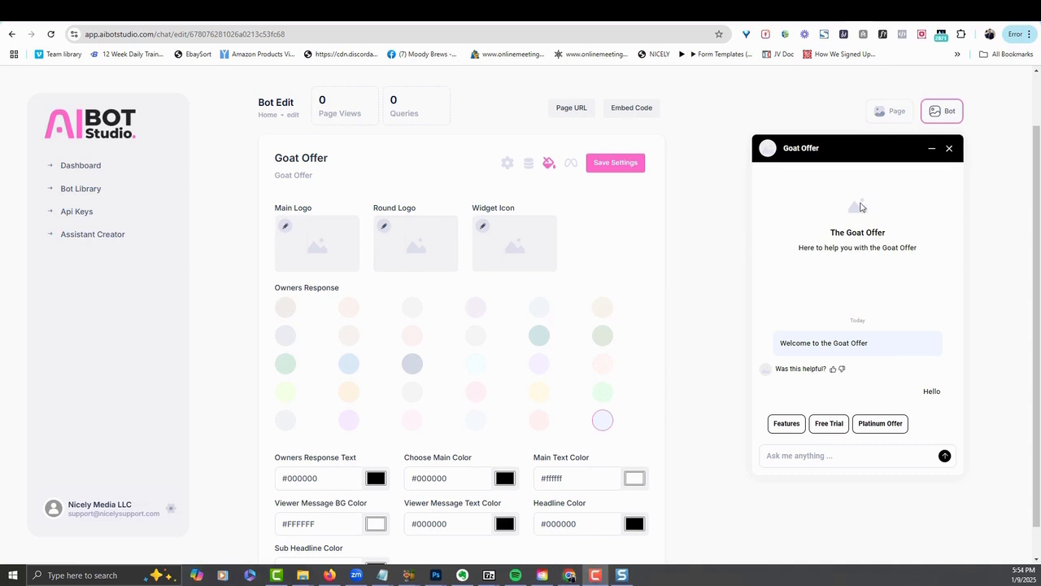
# - Set the goat-head image as the main logo, round logo and widget icon
pyautogui.click(287, 227)
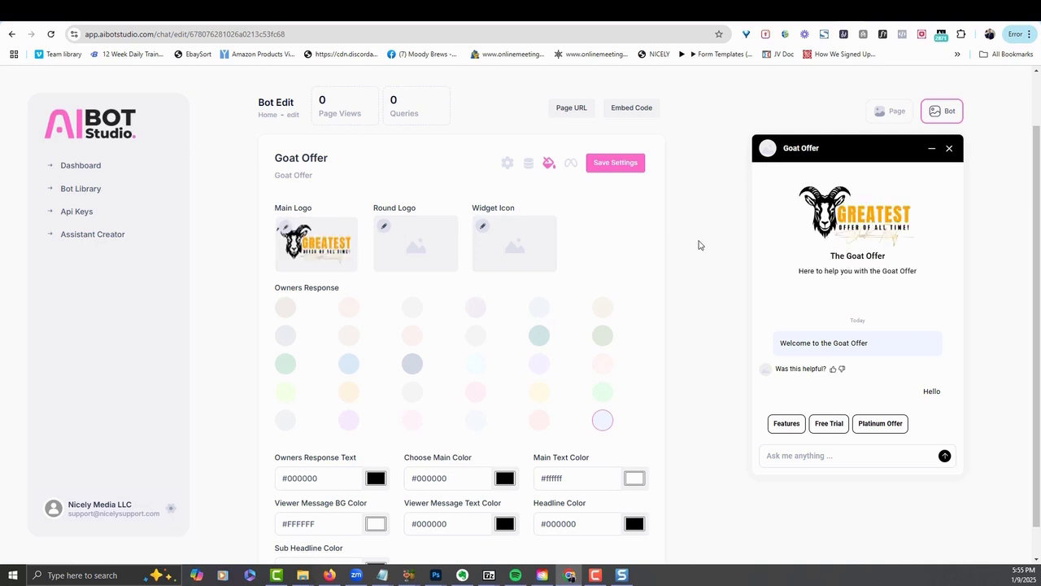
pyautogui.click(382, 227)
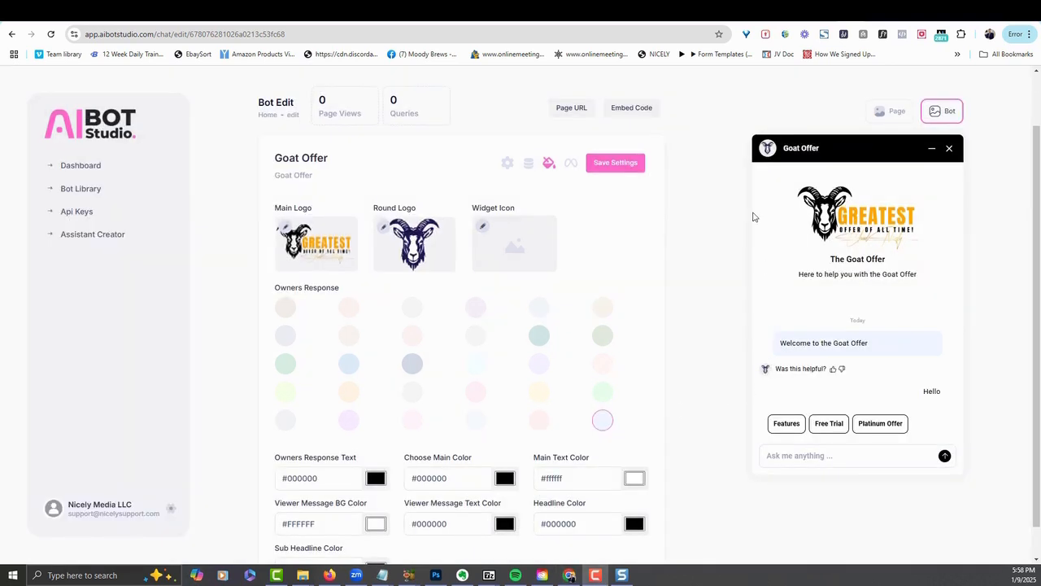
pyautogui.click(485, 231)
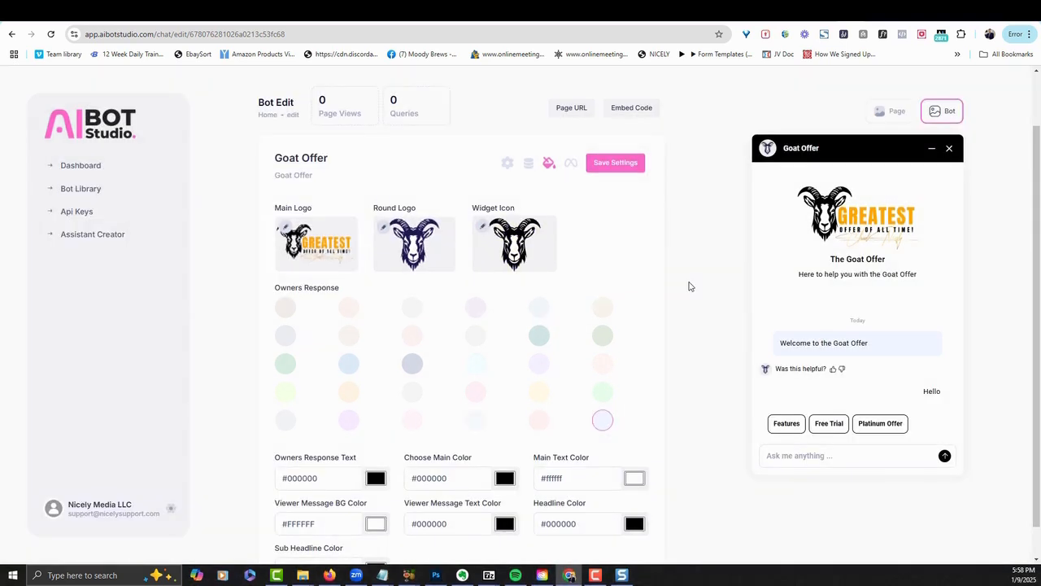
pyautogui.scroll(-1, 688, 286)
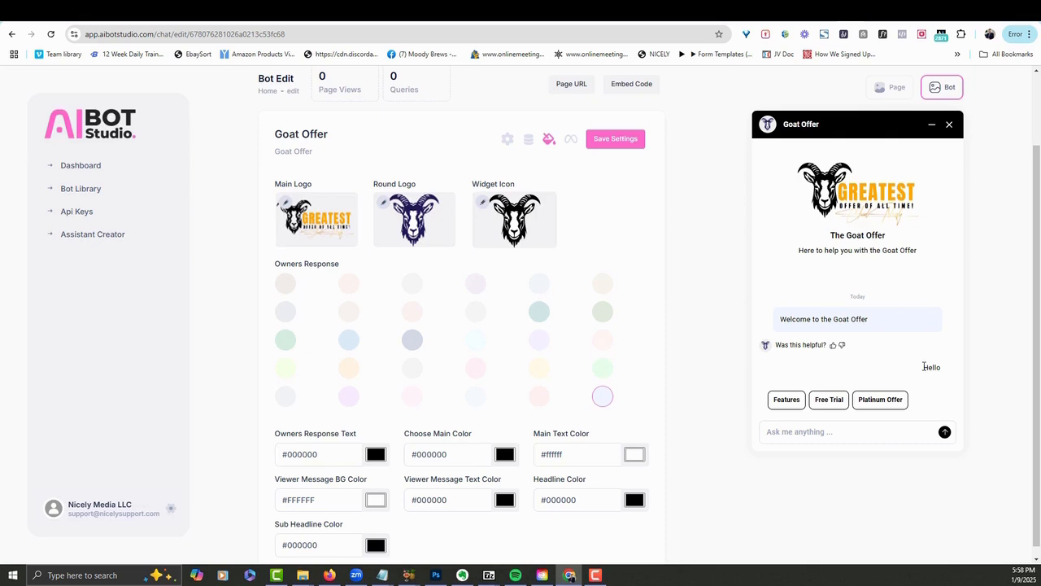
# - Make the visitor message bubbles black with white text
pyautogui.click(377, 499)
pyautogui.click(366, 431)
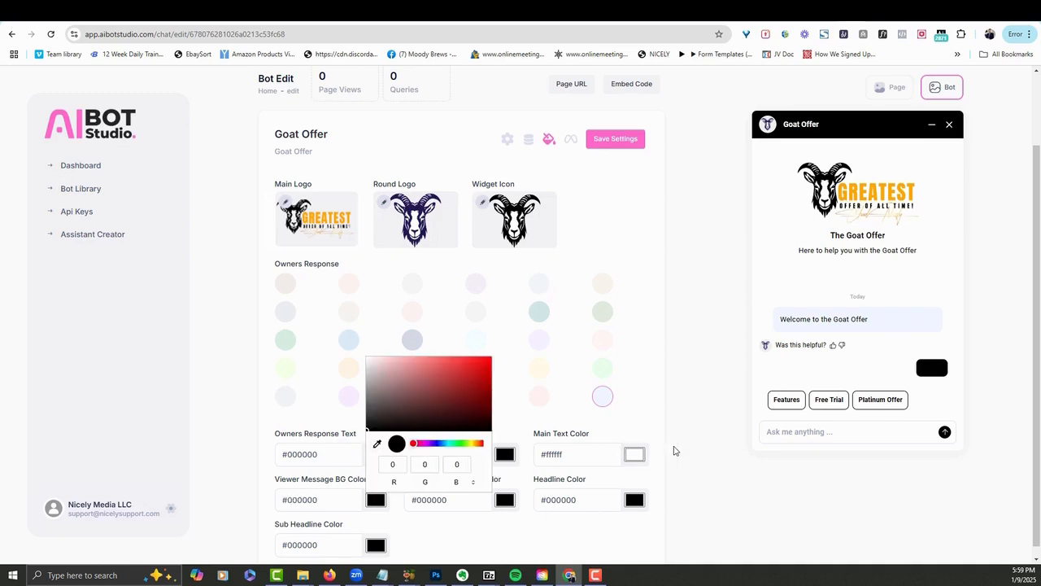
pyautogui.click(736, 458)
pyautogui.click(504, 499)
pyautogui.click(558, 398)
pyautogui.moveTo(498, 376); pyautogui.dragTo(496, 358)
pyautogui.click(723, 449)
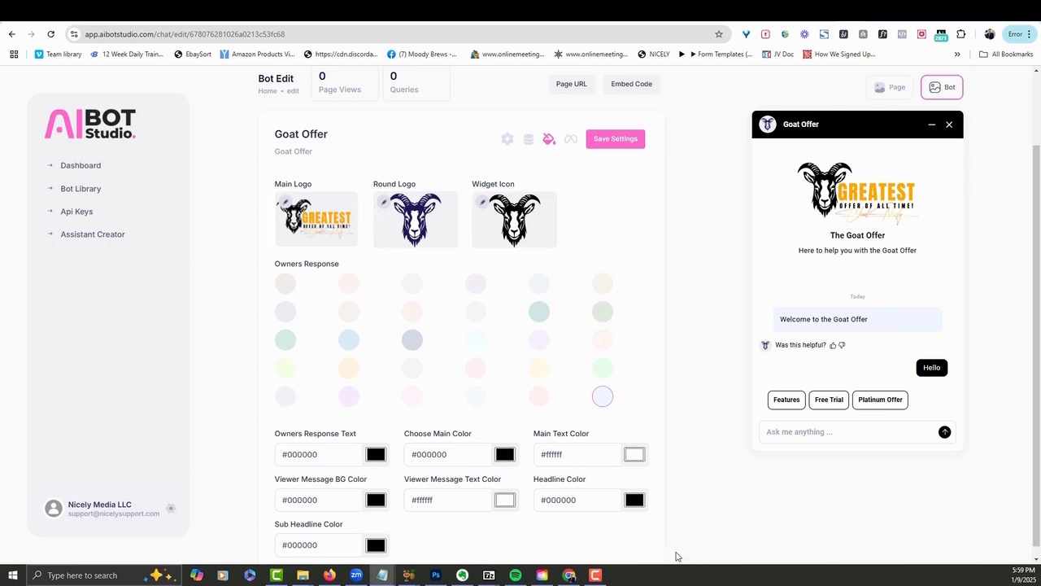
# - Replace the main colour with navy #201652 and save the settings
pyautogui.moveTo(455, 455); pyautogui.dragTo(409, 455)
pyautogui.write('#201652')
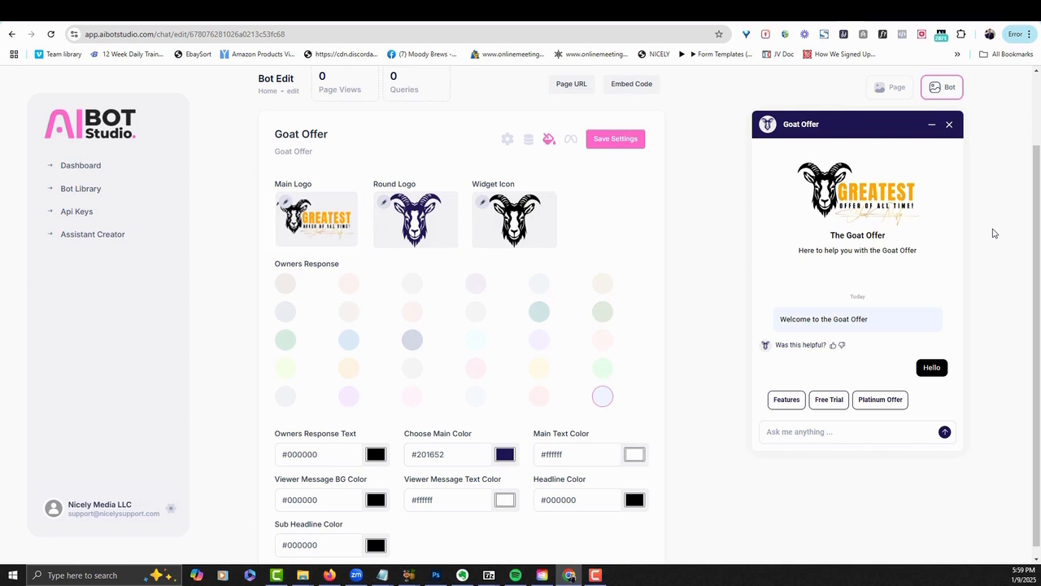
pyautogui.click(614, 139)
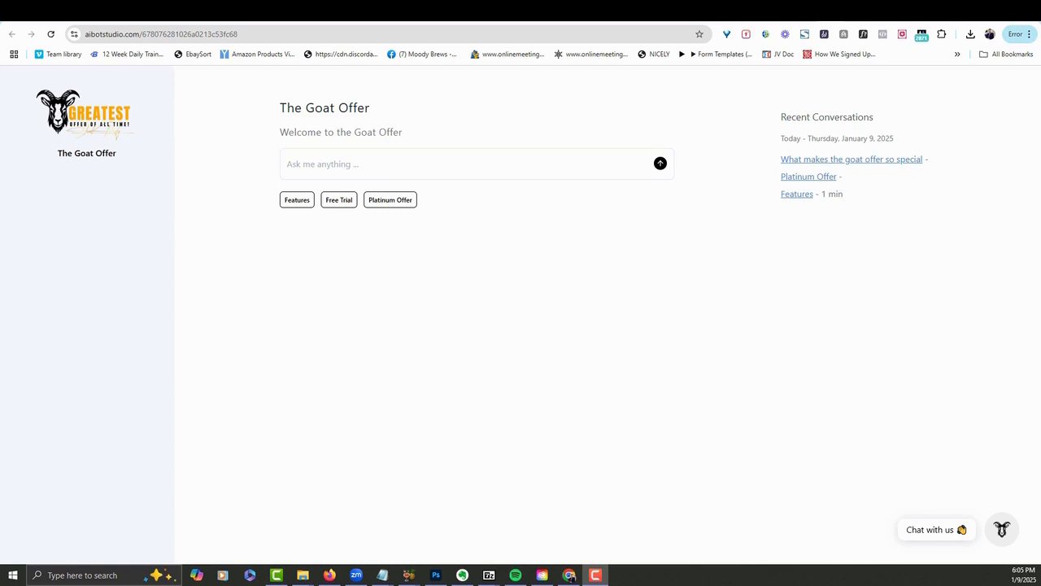
# - Ask the public bot about the Platinum Offer, then ask 'what makes the goal offer so special'
pyautogui.click(369, 204)
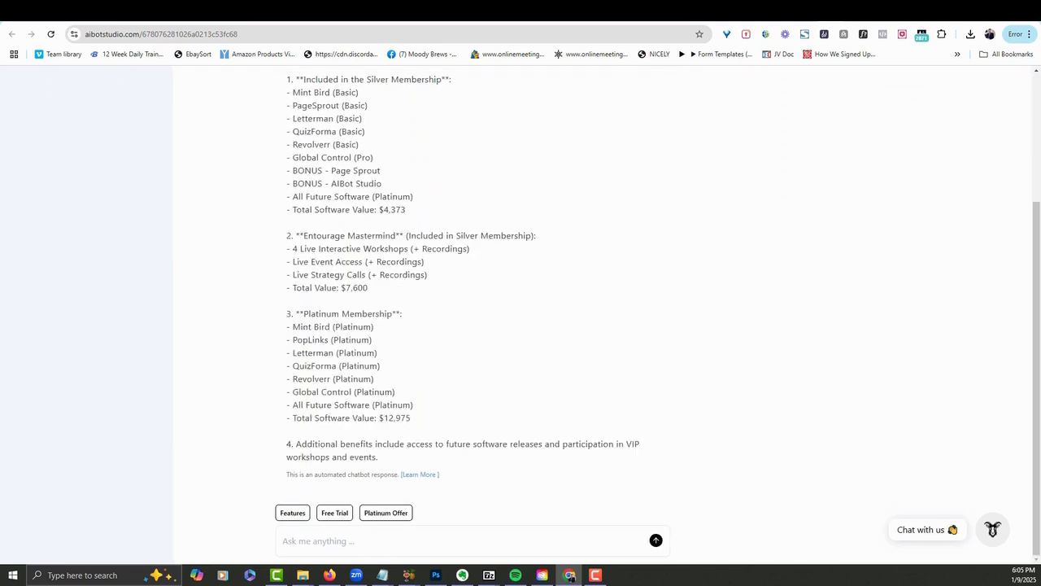
pyautogui.click(360, 542)
pyautogui.write('what ma')
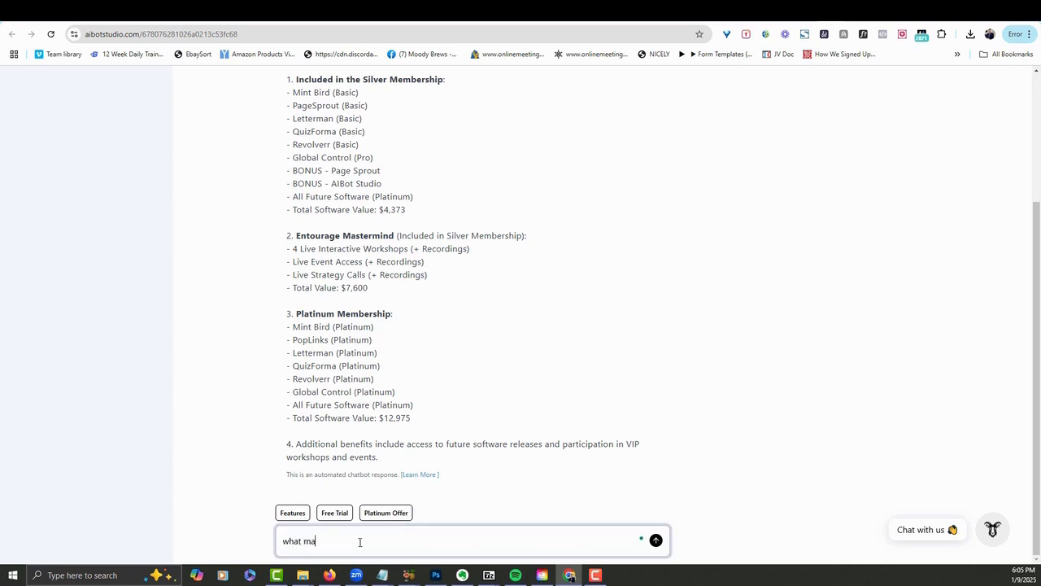
pyautogui.write('kes the goal offer so special')
pyautogui.press('Return')
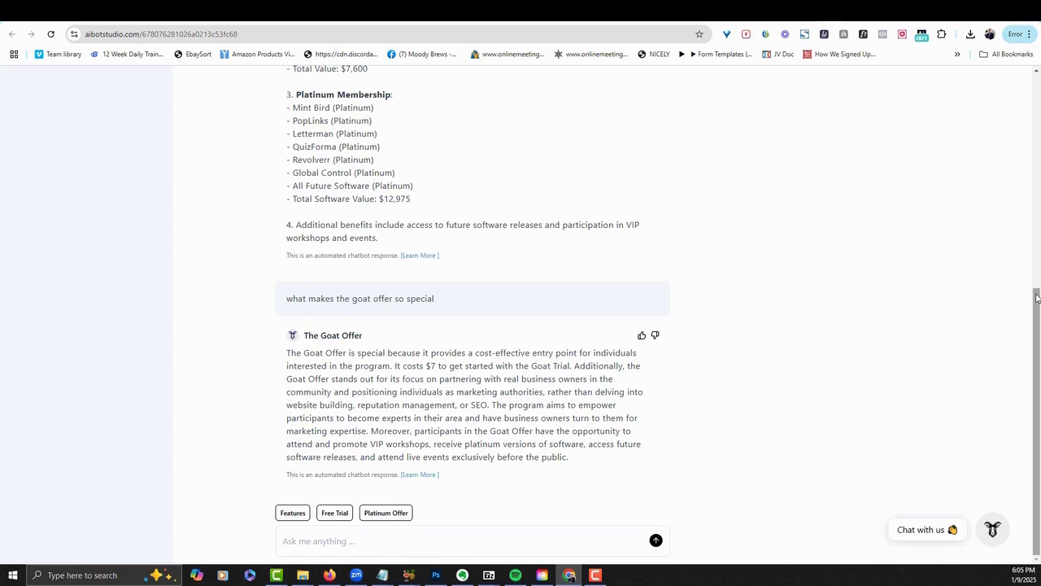
# - Ask the chat widget 'how much does this cost', get the $7 reply, and return to Bot Edit
pyautogui.click(994, 530)
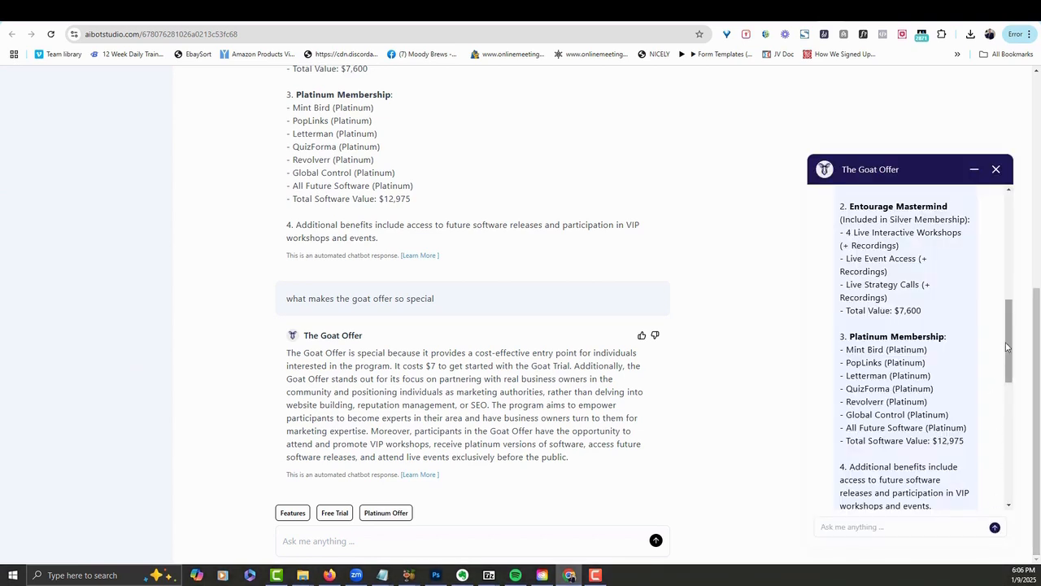
pyautogui.scroll(1, 1006, 324)
pyautogui.moveTo(1006, 324); pyautogui.dragTo(1000, 226)
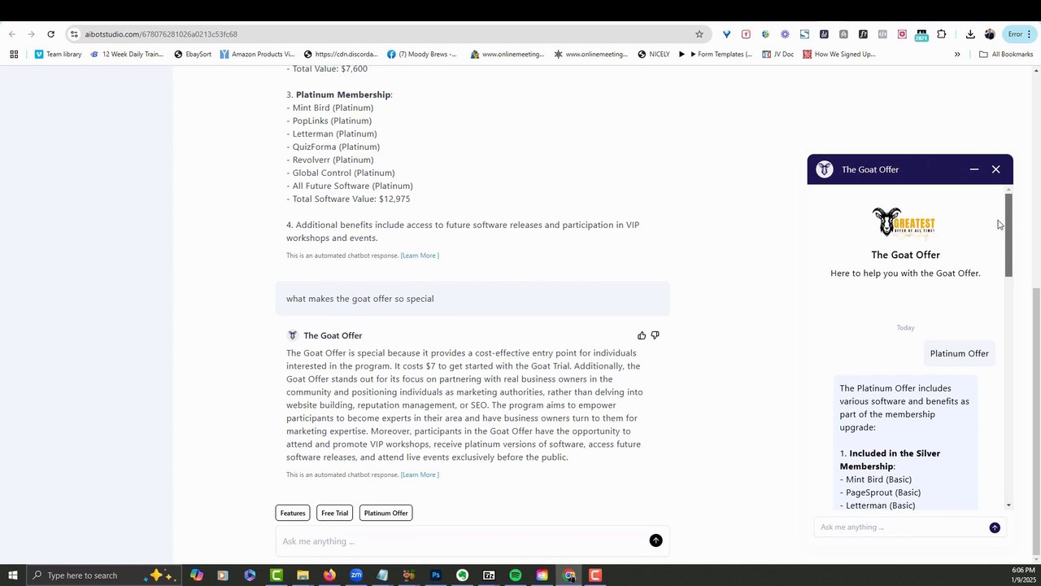
pyautogui.scroll(-3, 1000, 255)
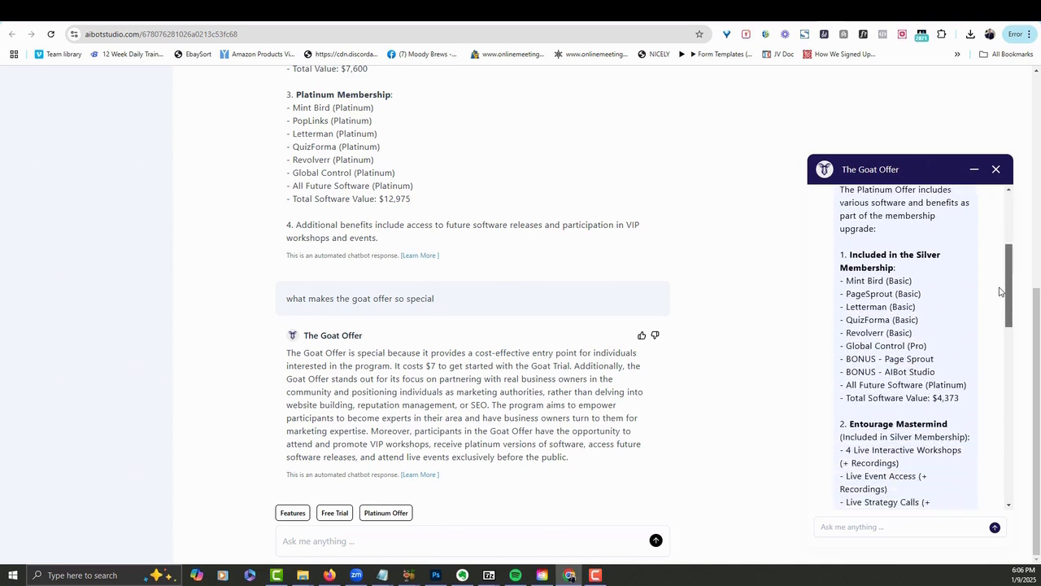
pyautogui.moveTo(1004, 300); pyautogui.dragTo(1036, 488)
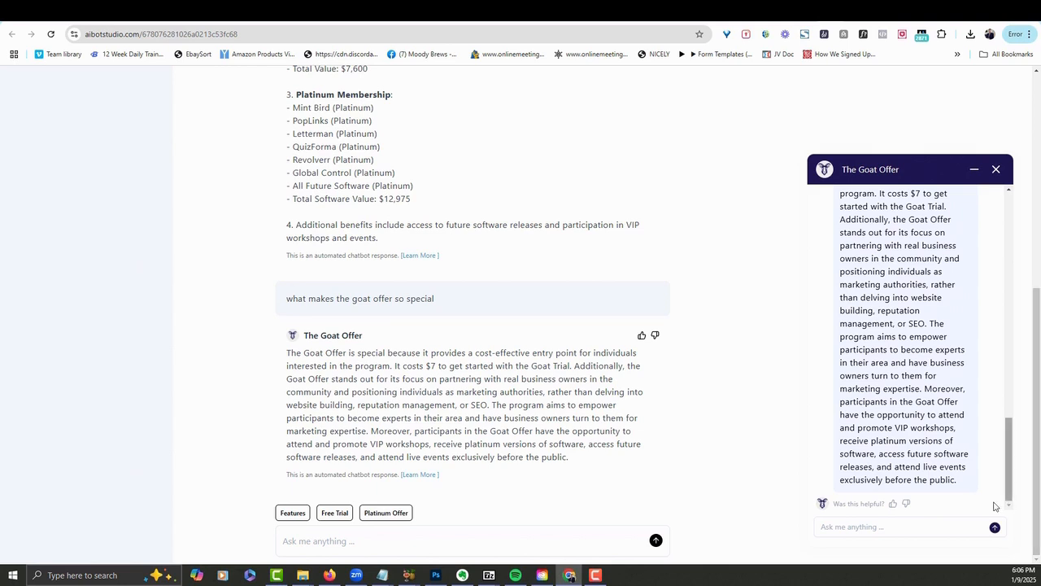
pyautogui.click(938, 524)
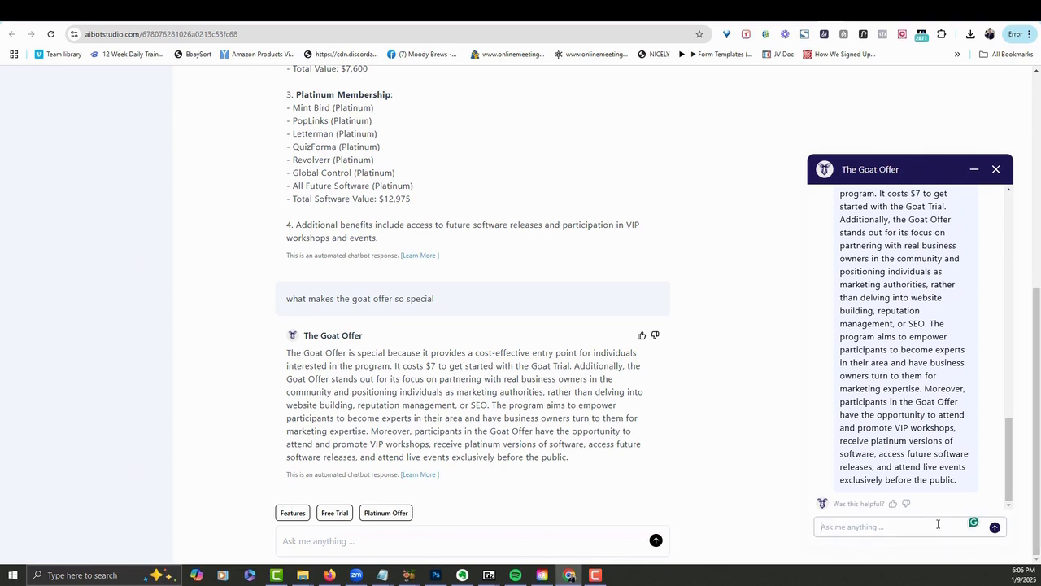
pyautogui.write('how much does this cost')
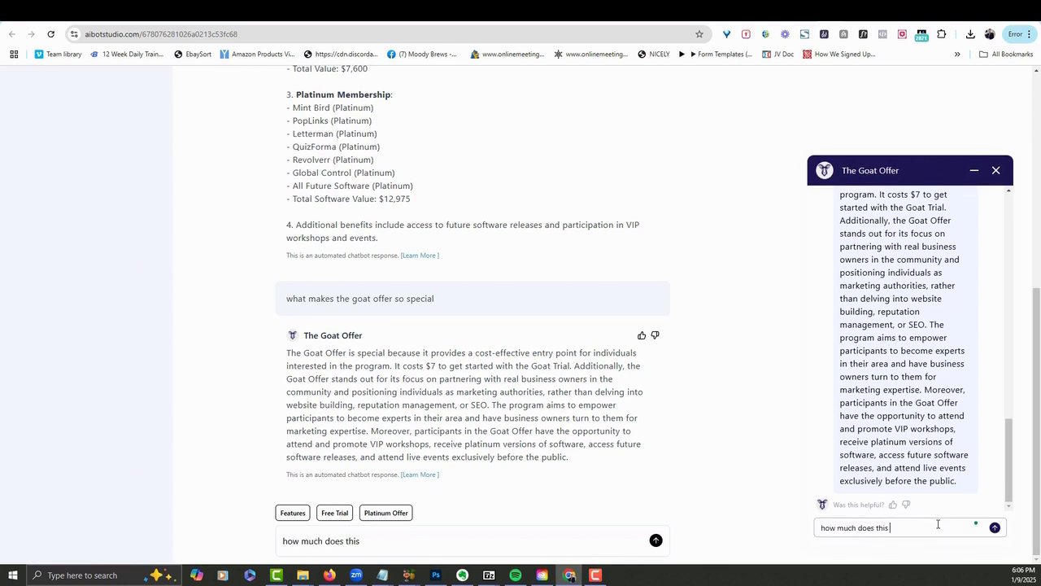
pyautogui.press('Return')
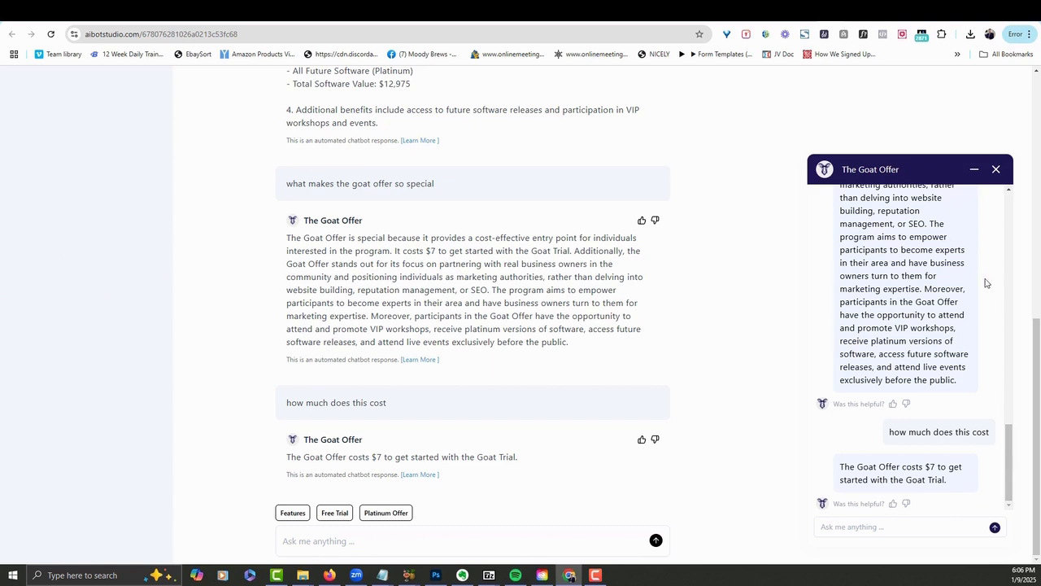
pyautogui.click(815, 11)
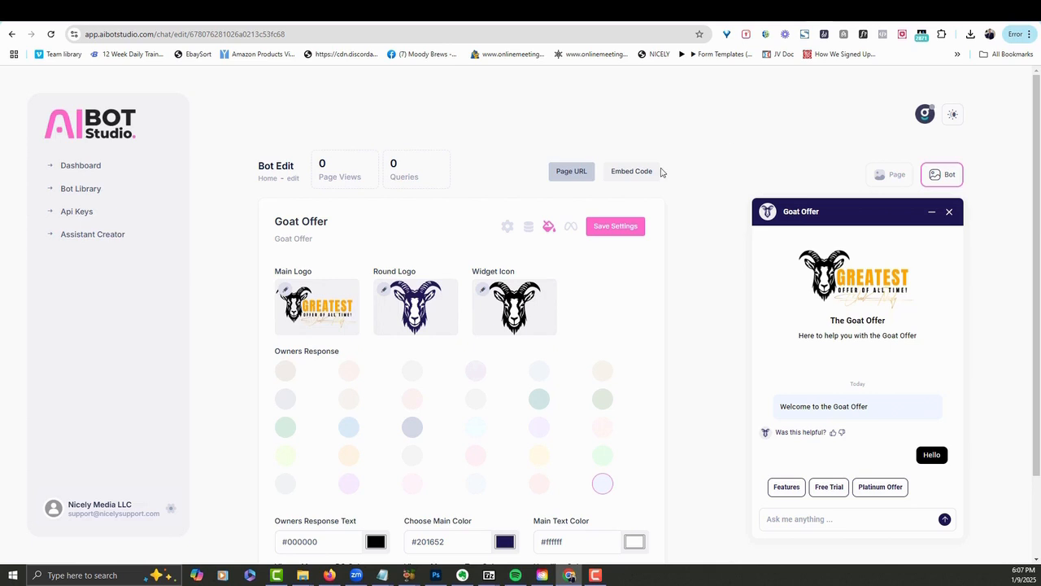
# - Reveal the WhatsApp, Messenger and Instagram Connect buttons via the Meta icon
pyautogui.click(570, 231)
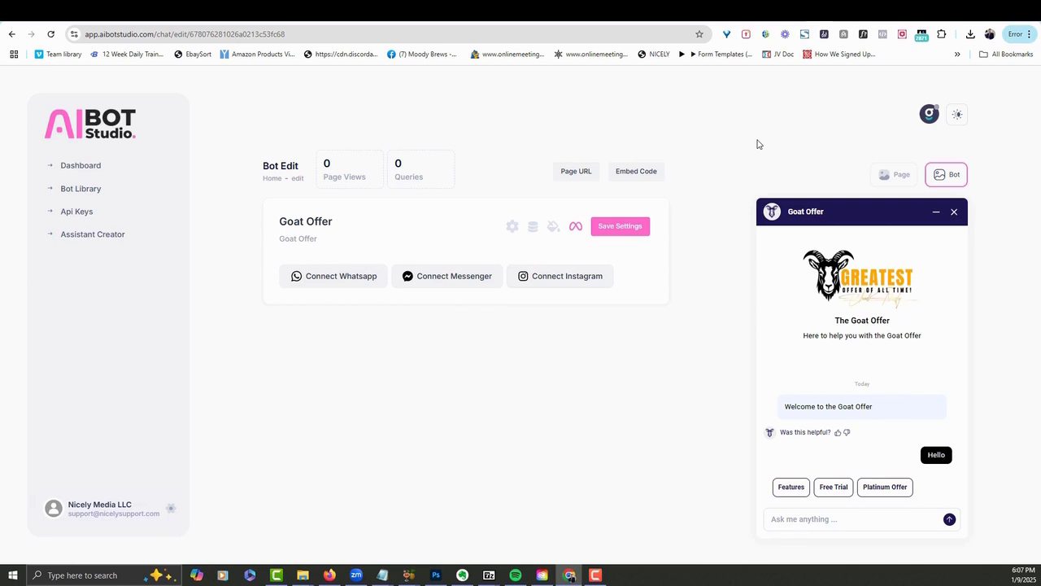
pyautogui.click(350, 275)
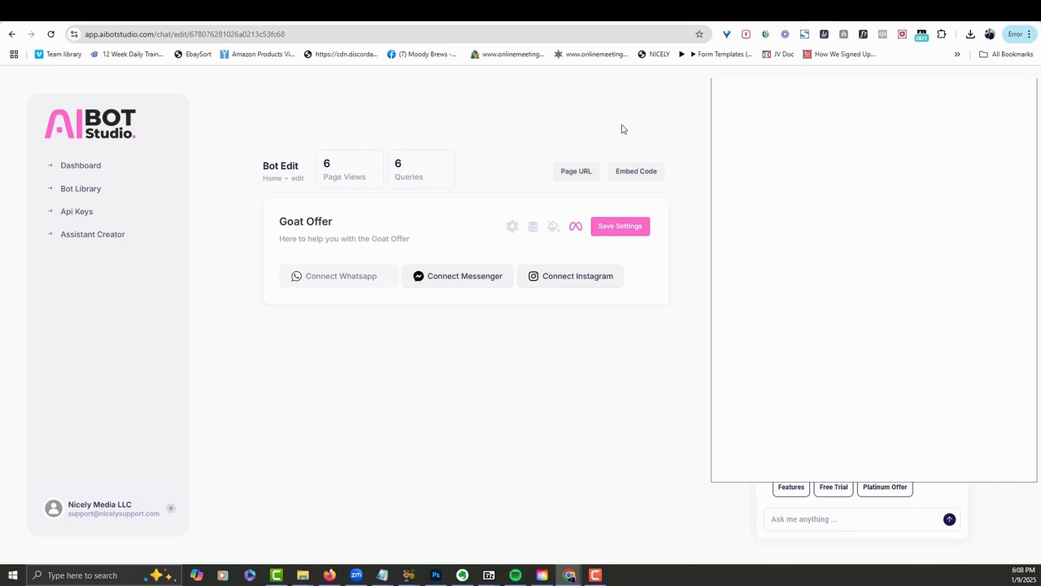
pyautogui.moveTo(852, 89); pyautogui.dragTo(730, 103)
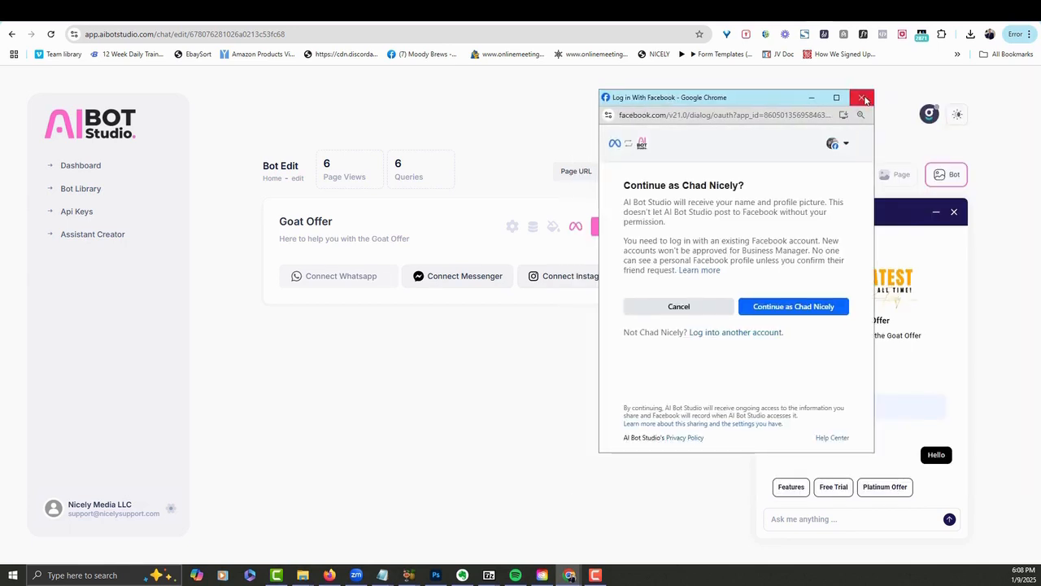
pyautogui.click(865, 97)
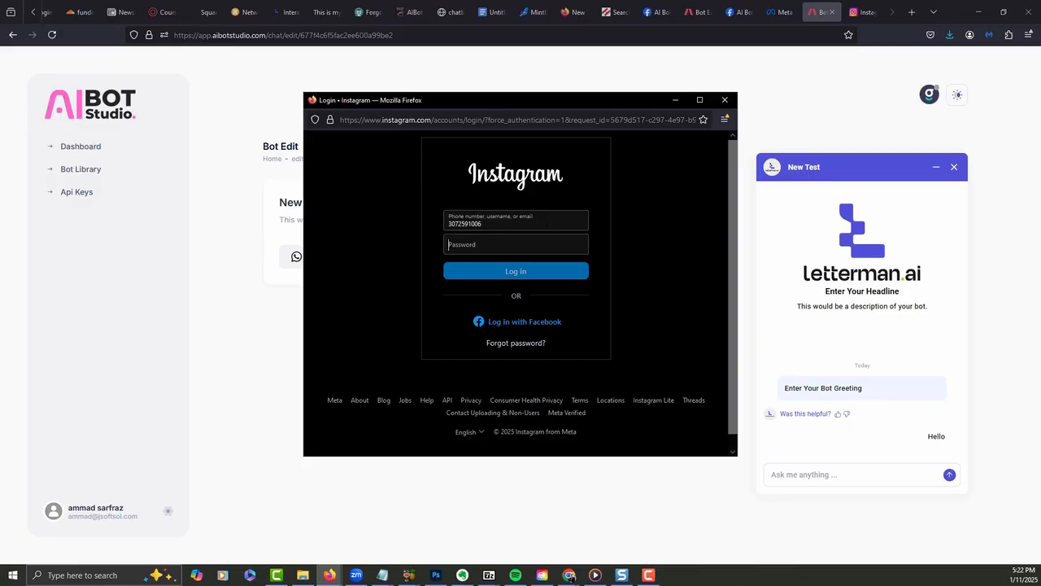
# - Sign in to Instagram with the account password and get past the save-login prompt
pyautogui.press('Tab')
pyautogui.write('••••••••••••')
pyautogui.press('Return')
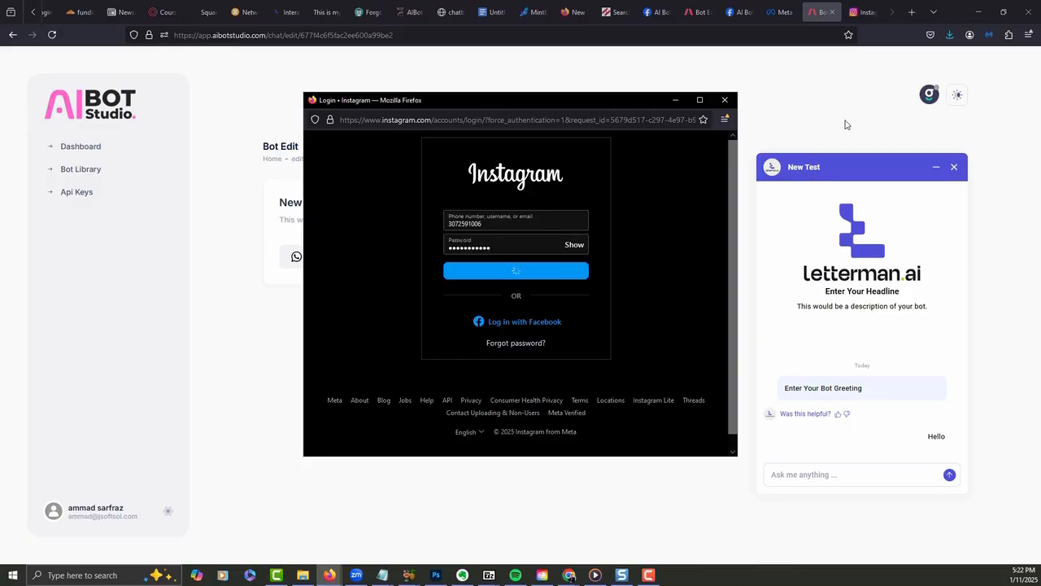
pyautogui.click(535, 329)
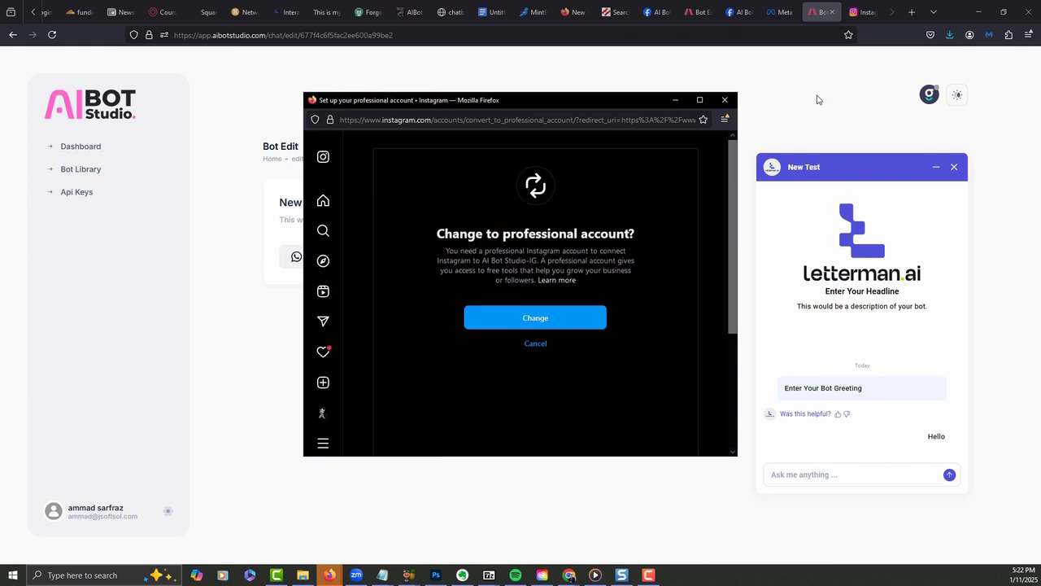
# - Convert the account to a Product/service Business profile and allow AI Bot Studio access
pyautogui.click(541, 318)
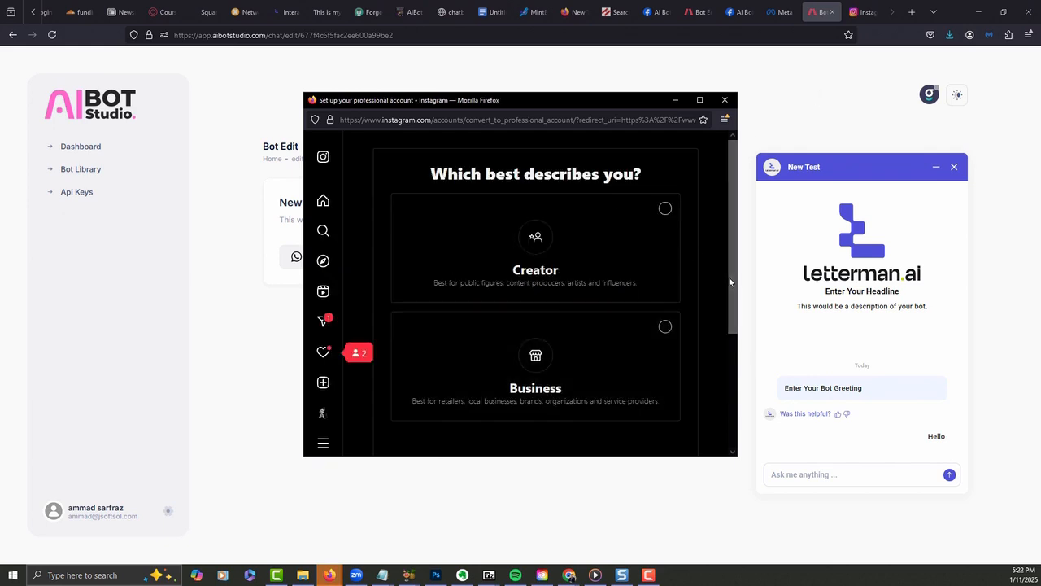
pyautogui.click(534, 363)
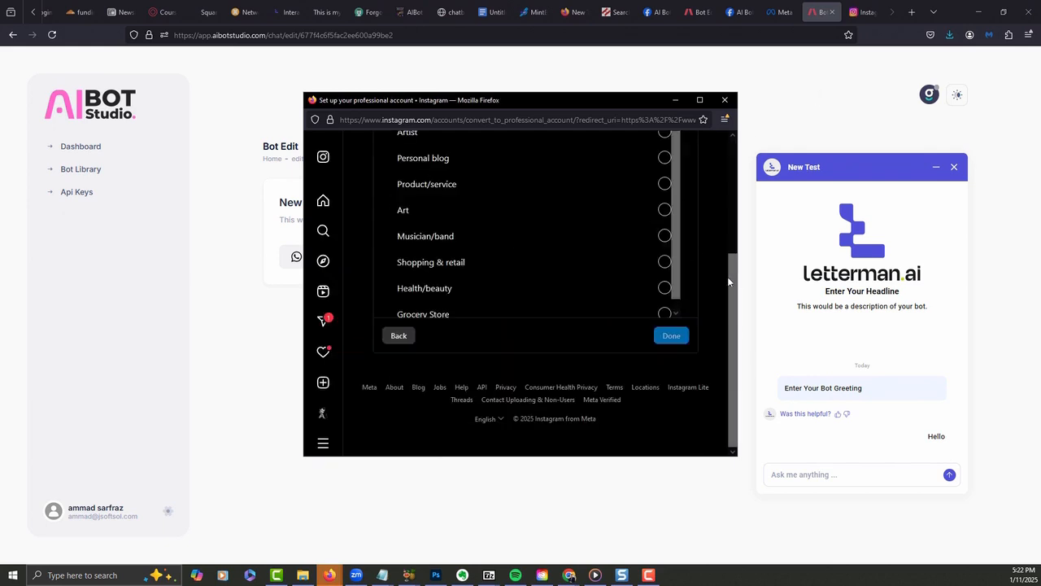
pyautogui.scroll(3, 720, 197)
pyautogui.scroll(-1, 707, 228)
pyautogui.click(664, 255)
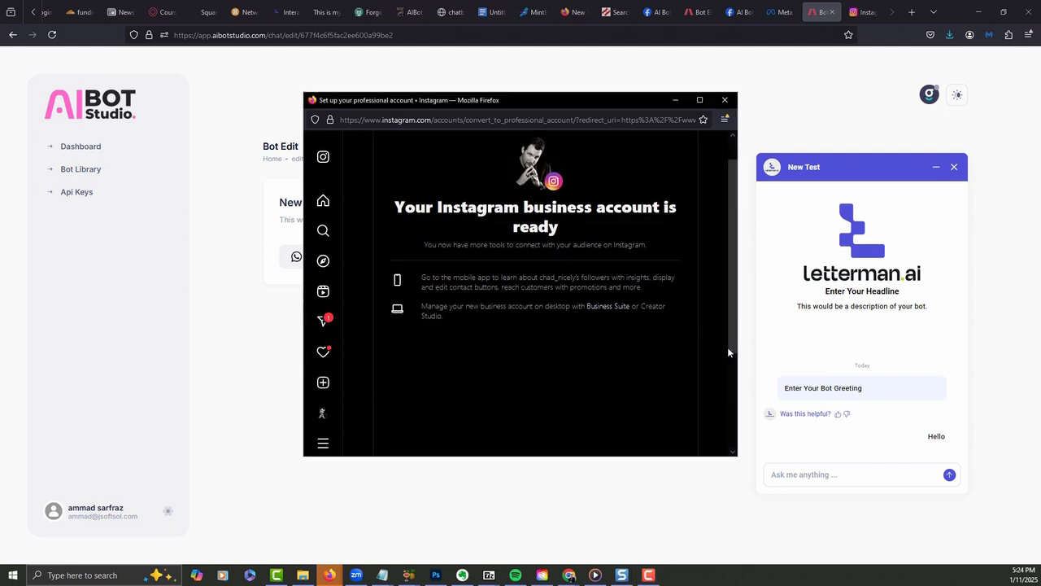
pyautogui.scroll(-3, 726, 329)
pyautogui.click(671, 349)
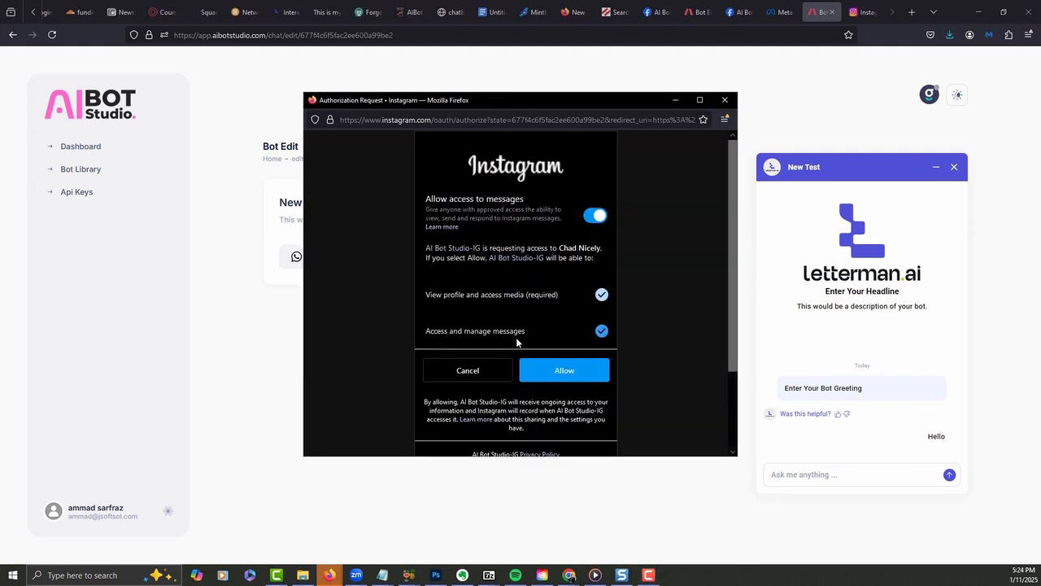
pyautogui.scroll(-2, 516, 341)
pyautogui.click(563, 298)
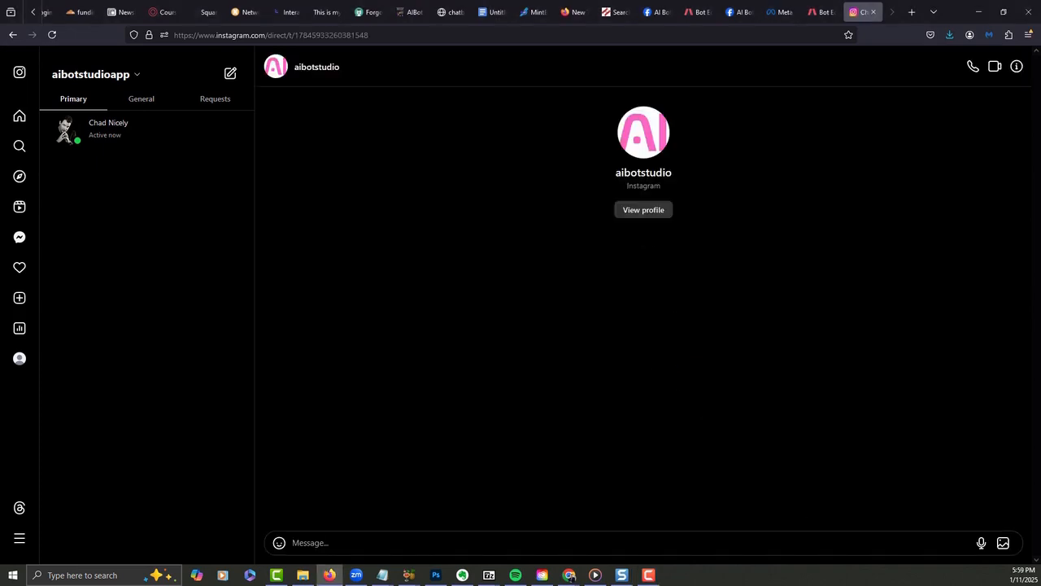
# - Ask the aibotstudio bot 'what is platinum', 'what is the price' and 'do you have the link'
pyautogui.write('what is platinum')
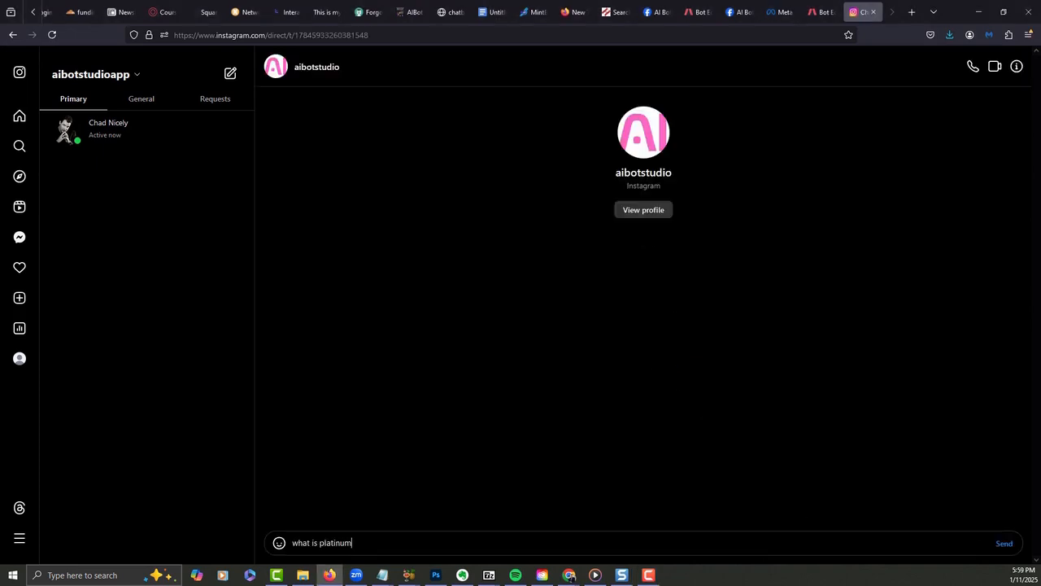
pyautogui.click(1003, 544)
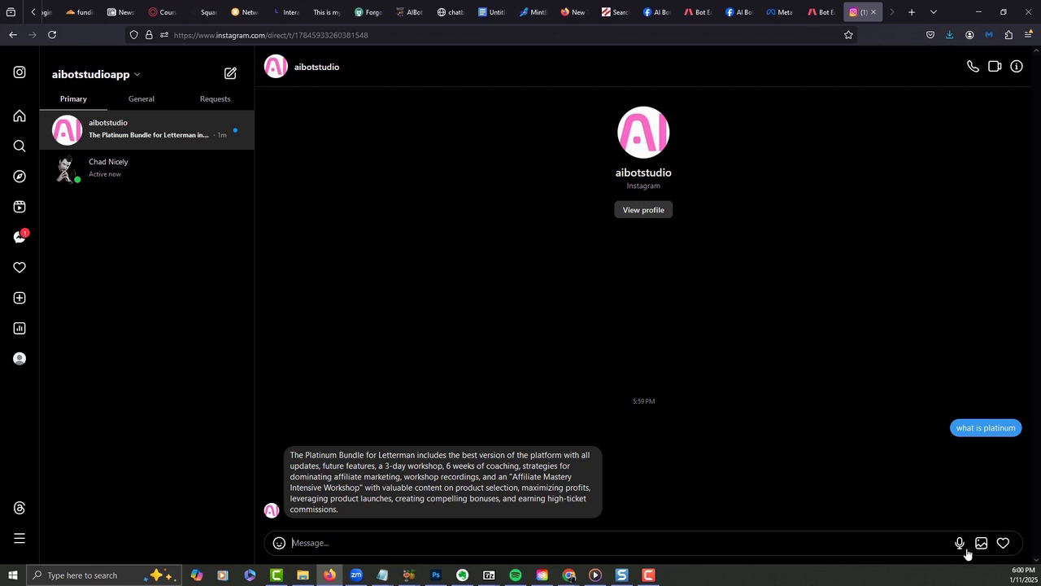
pyautogui.write('what is the price')
pyautogui.press('Return')
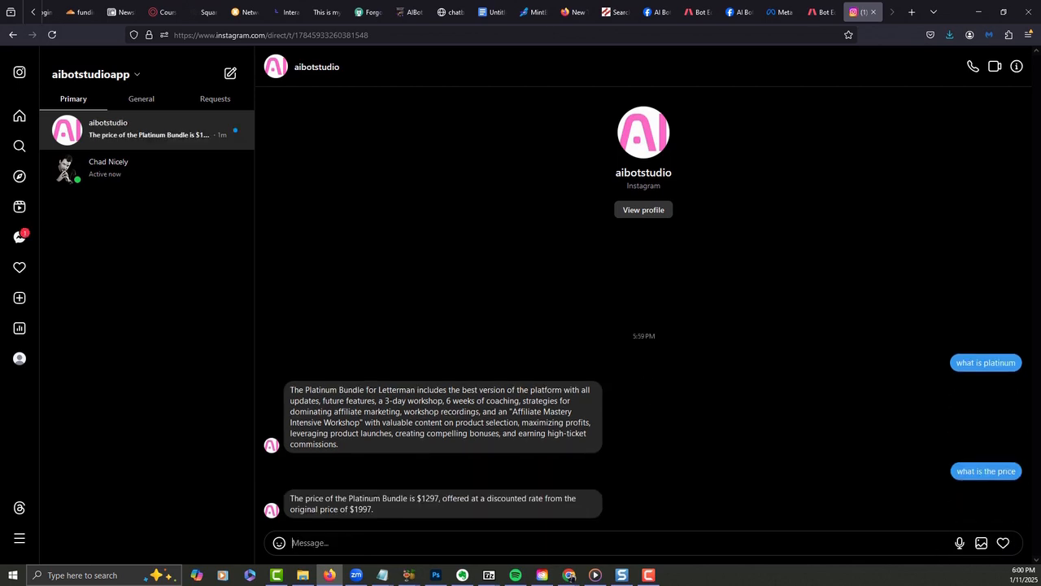
pyautogui.write('do you have the link')
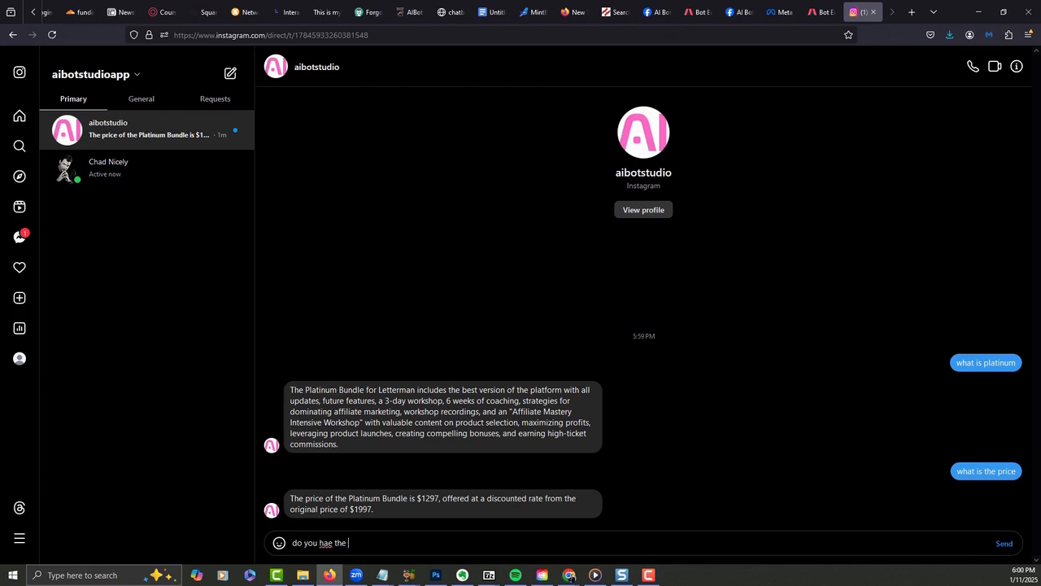
pyautogui.press('Return')
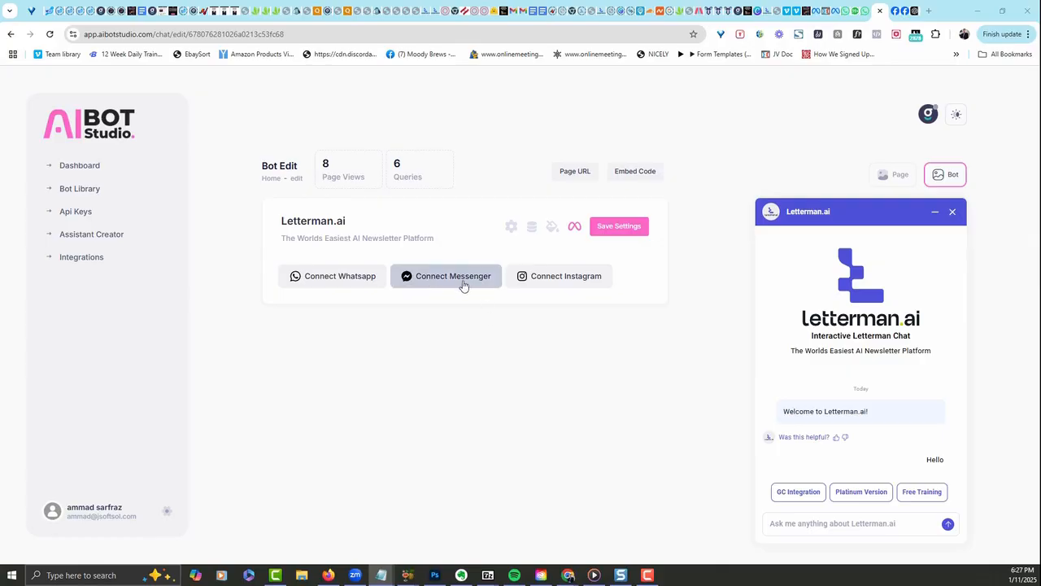
# - Connect the bot to Messenger via the Henderson Highlights page, then send 'what is platinum'
pyautogui.click(460, 283)
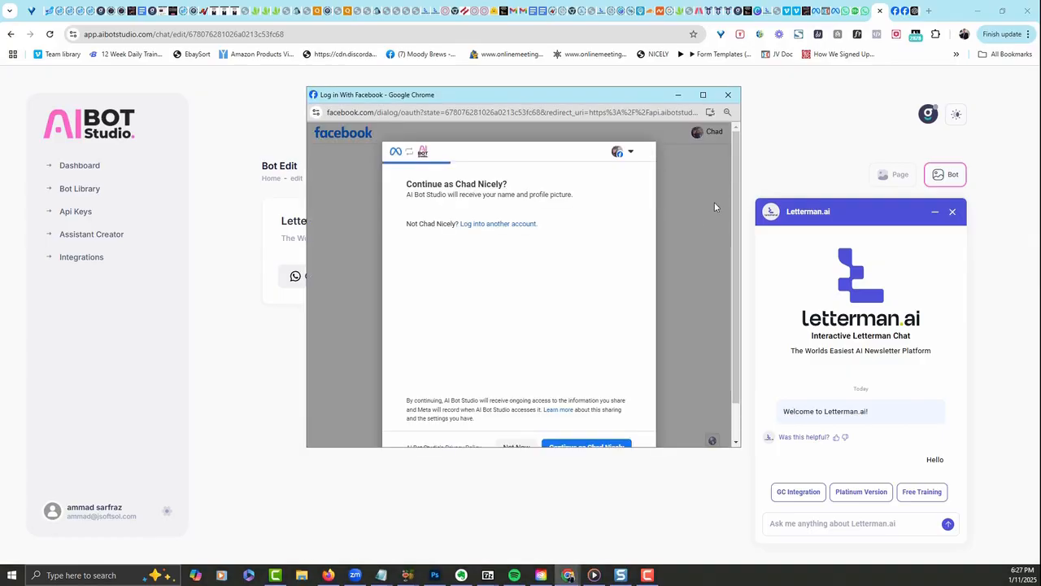
pyautogui.click(584, 406)
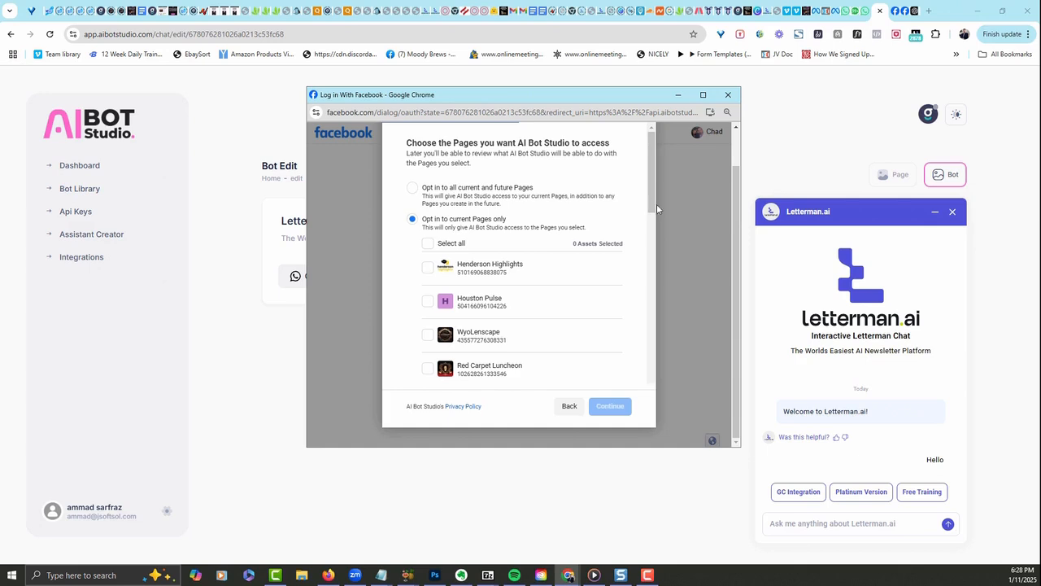
pyautogui.click(439, 267)
pyautogui.click(609, 406)
pyautogui.click(444, 275)
pyautogui.click(609, 406)
pyautogui.click(616, 406)
pyautogui.click(615, 406)
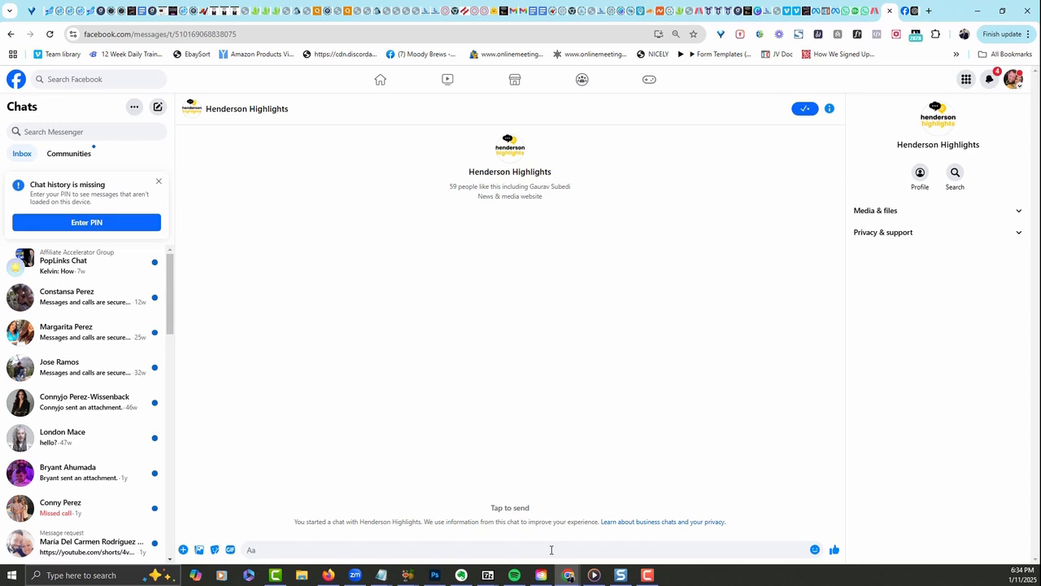
pyautogui.write('what is platinum')
pyautogui.press('Return')
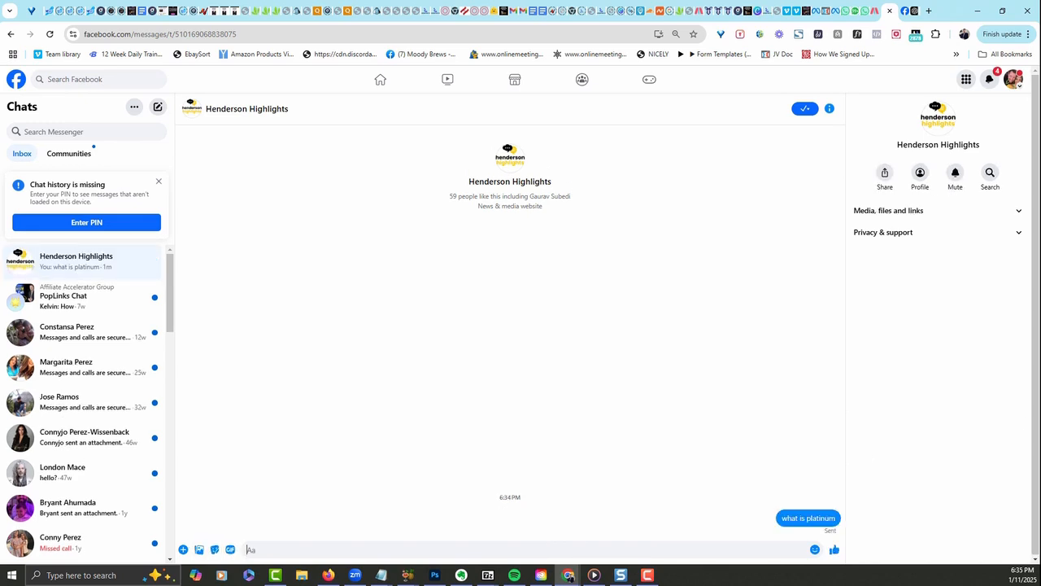
# - Ask the Messenger bot 'what is the price of platinum', then 'what is the link to purchase'
pyautogui.write('what is the price of platinum')
pyautogui.press('Return')
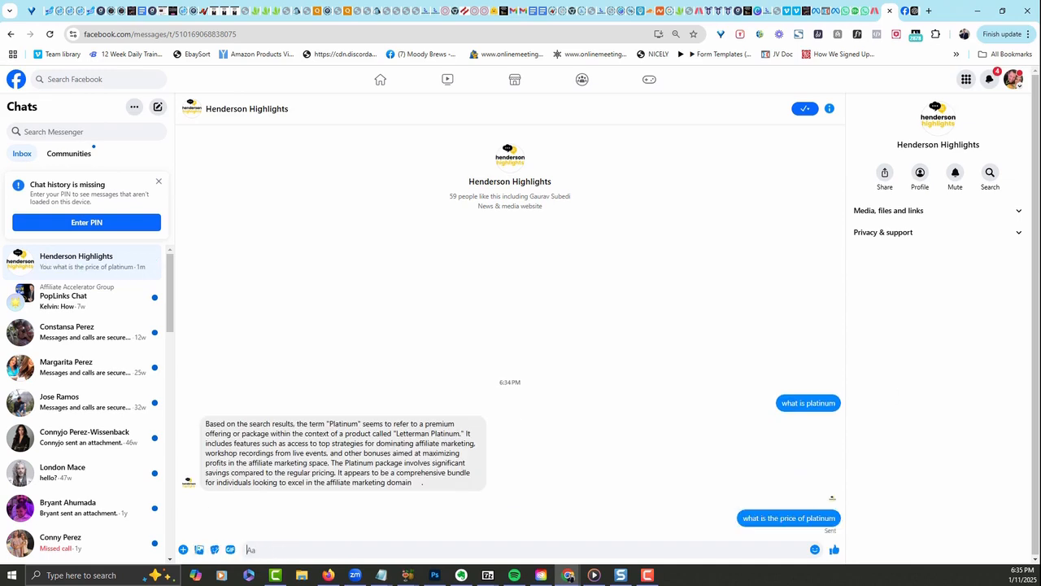
pyautogui.write('what is the link to purchase')
pyautogui.press('Return')
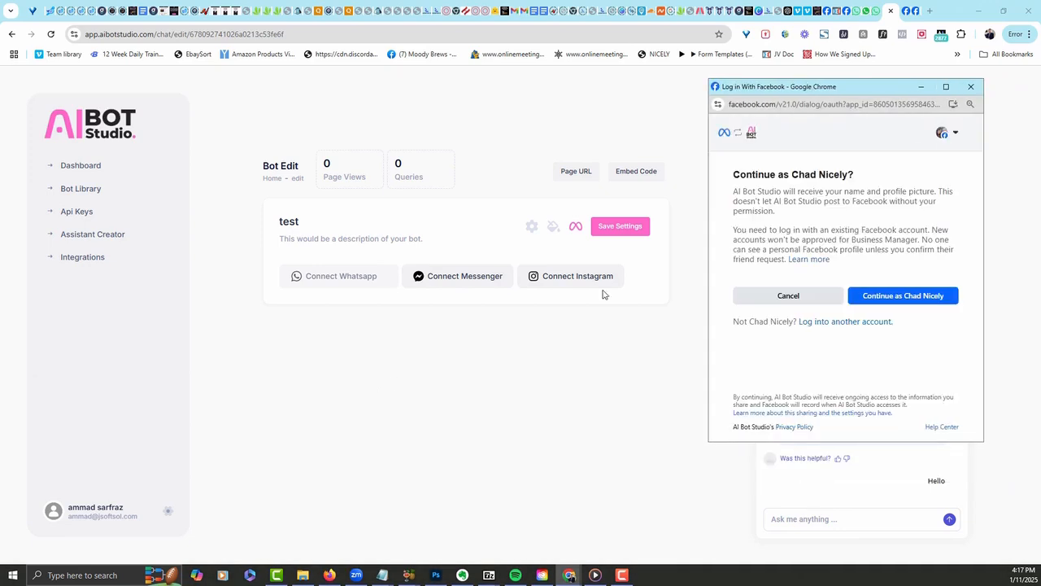
# - Continue through the Facebook popup with the Nicely Media LLC business account, choosing category Other
pyautogui.click(906, 297)
pyautogui.click(960, 424)
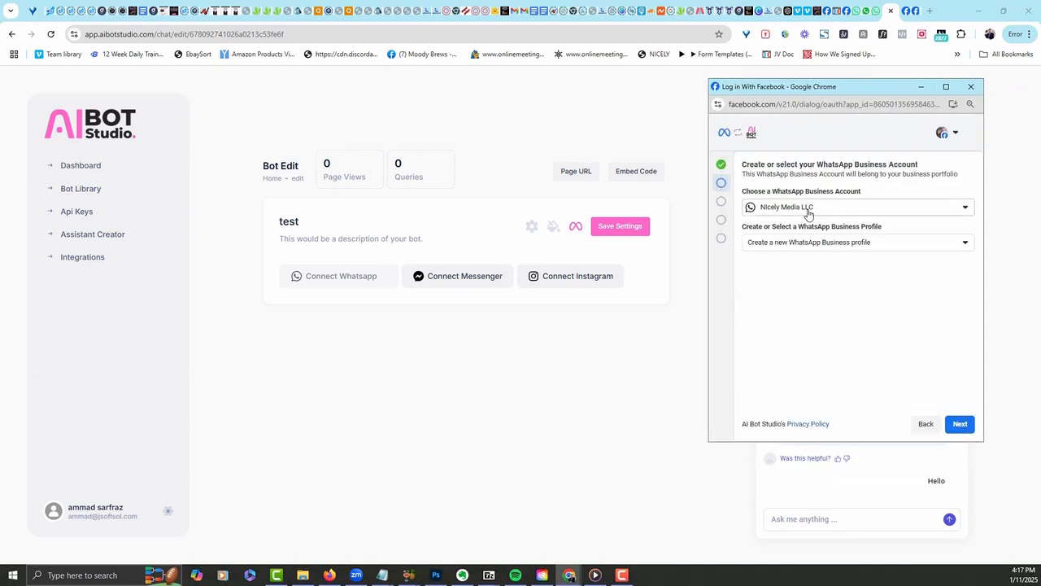
pyautogui.click(959, 424)
pyautogui.click(944, 327)
pyautogui.scroll(-5, 854, 268)
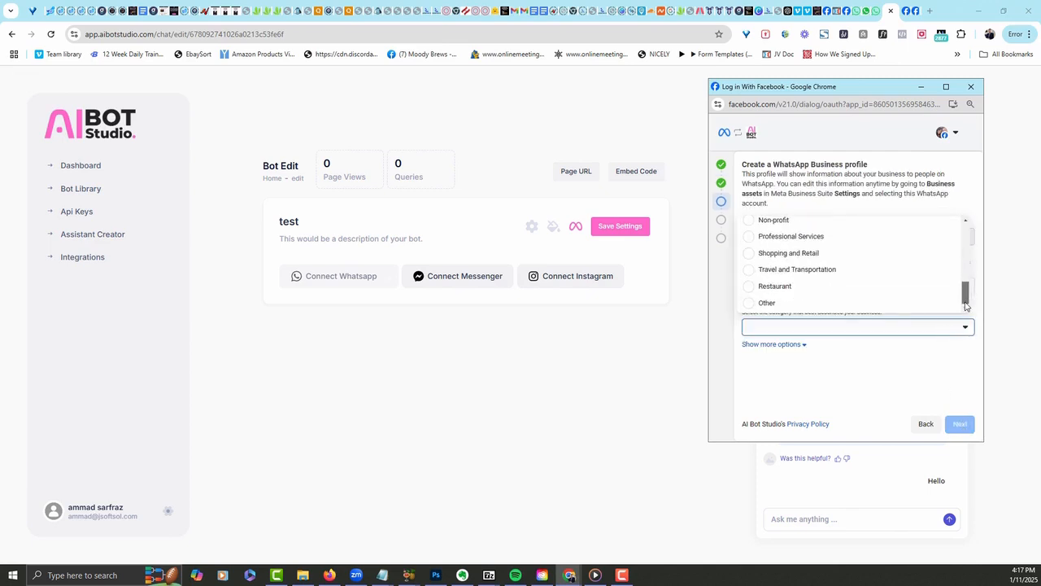
pyautogui.click(761, 301)
pyautogui.click(960, 425)
# - Add and verify the business phone number with its code, then approve access and finish
pyautogui.click(875, 215)
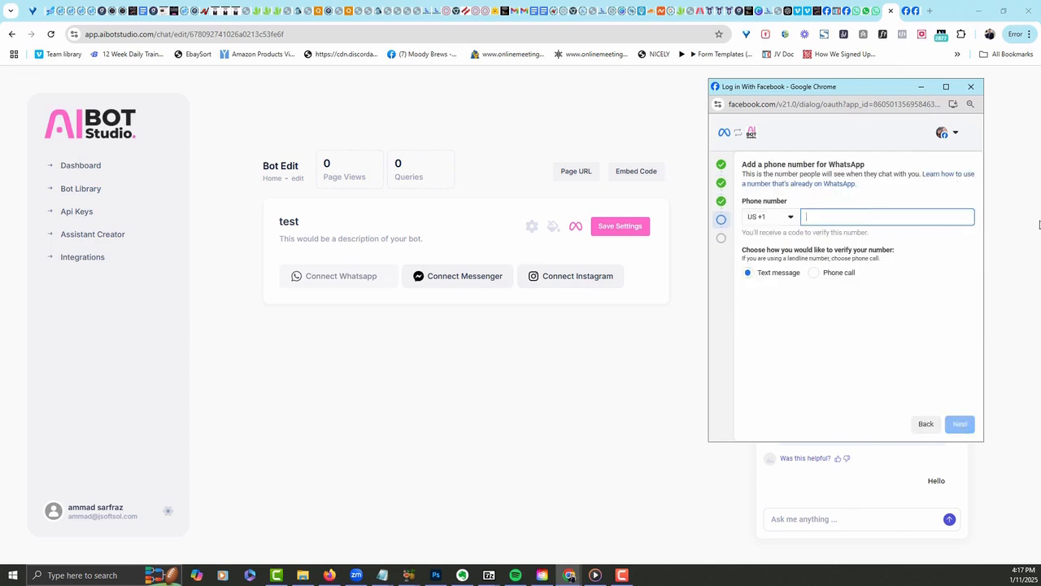
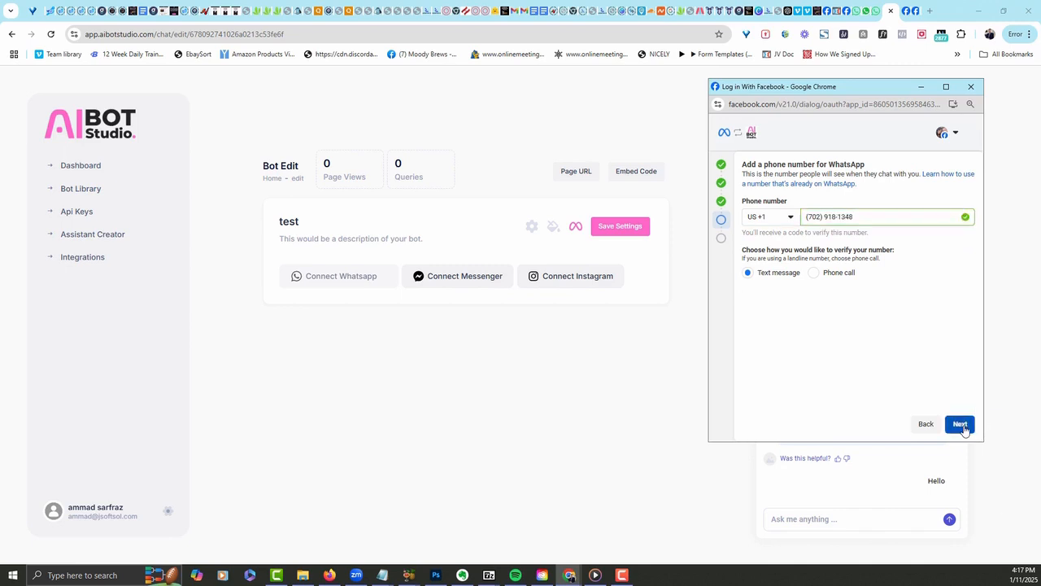
pyautogui.click(960, 424)
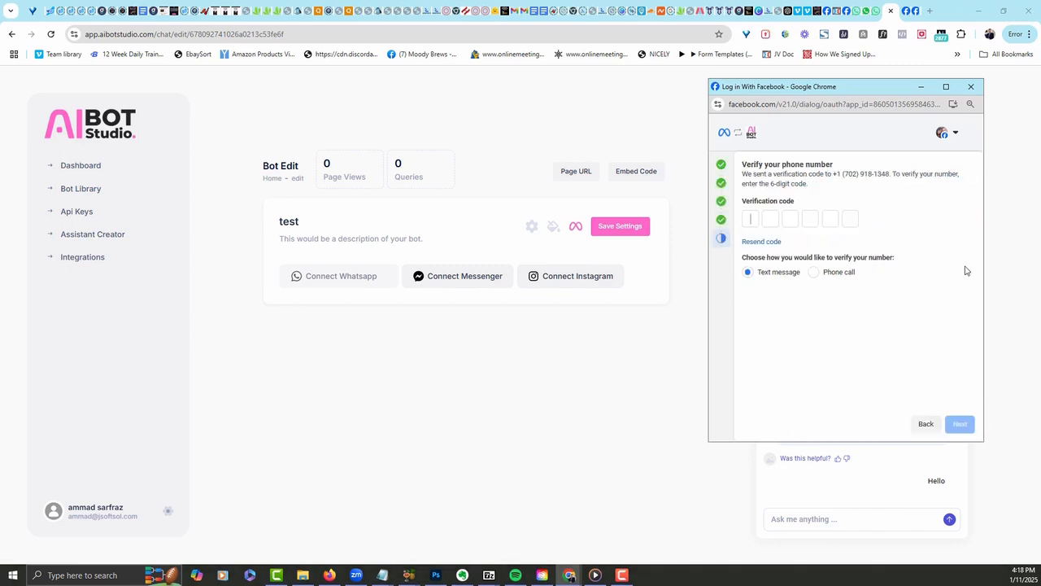
pyautogui.click(960, 423)
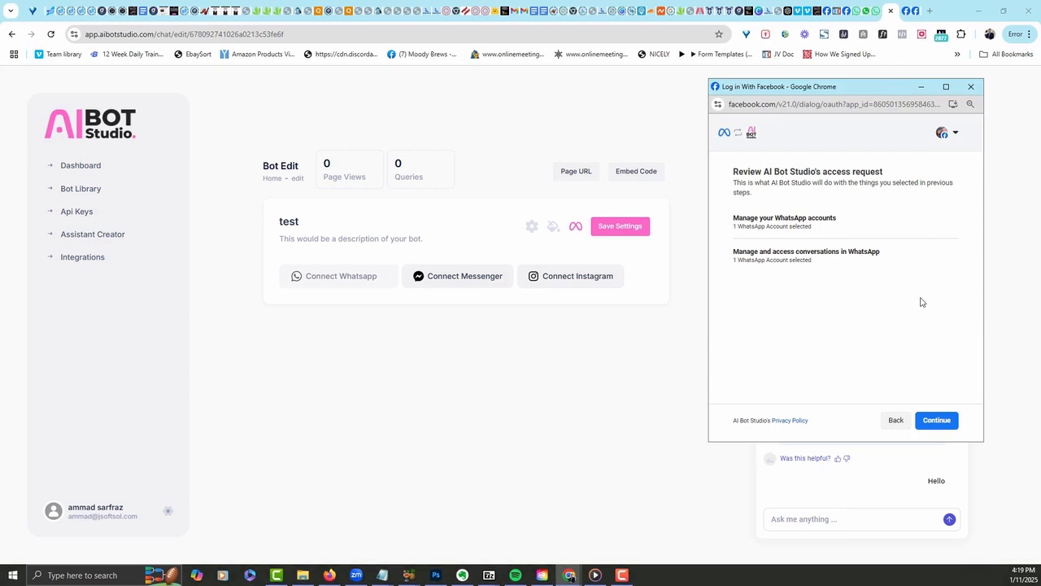
pyautogui.click(935, 420)
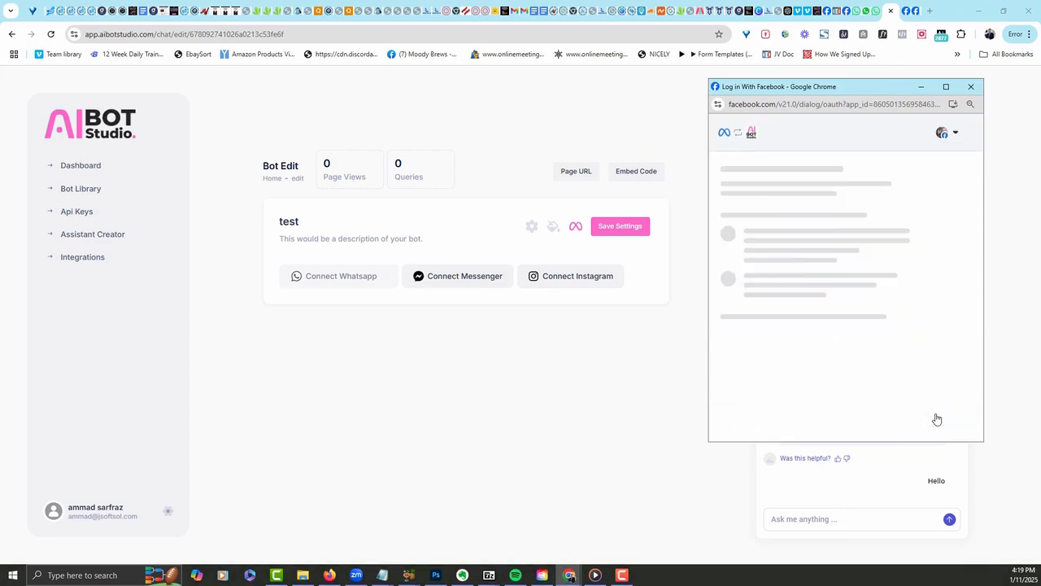
pyautogui.click(956, 424)
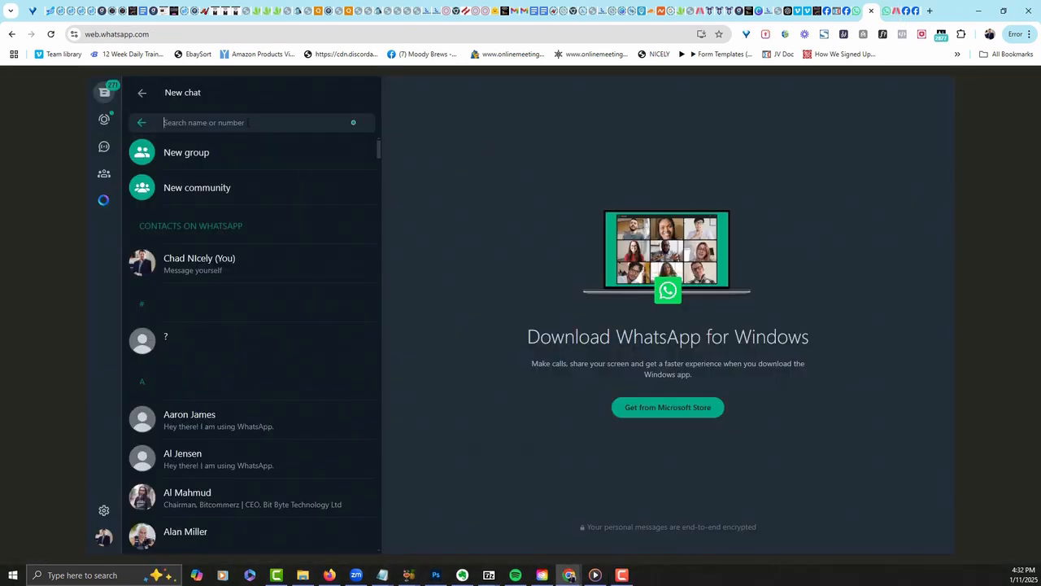
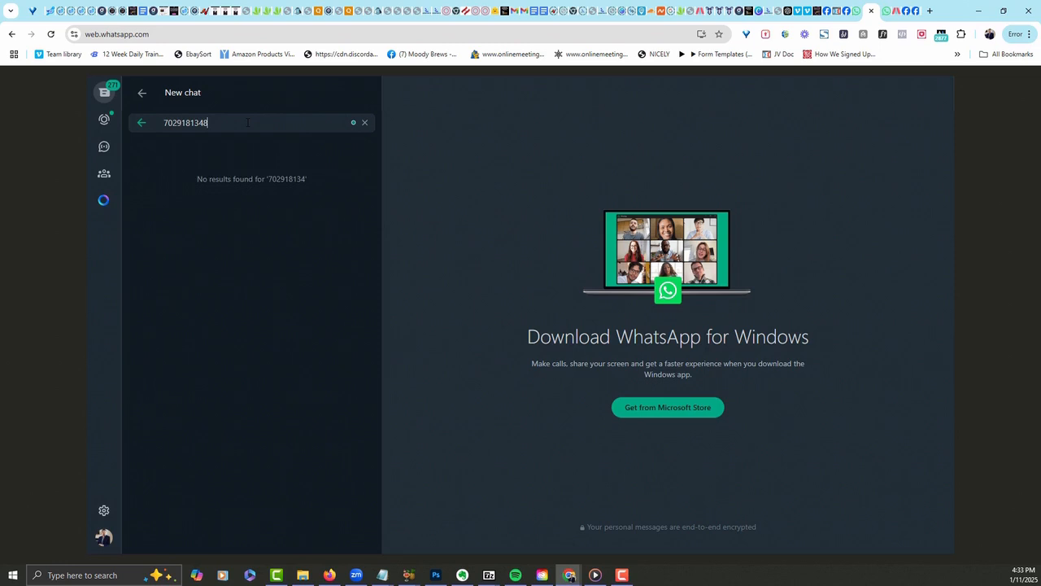
# - Open a WhatsApp chat with the bot's business number and send 'what is platinum'
pyautogui.click(214, 183)
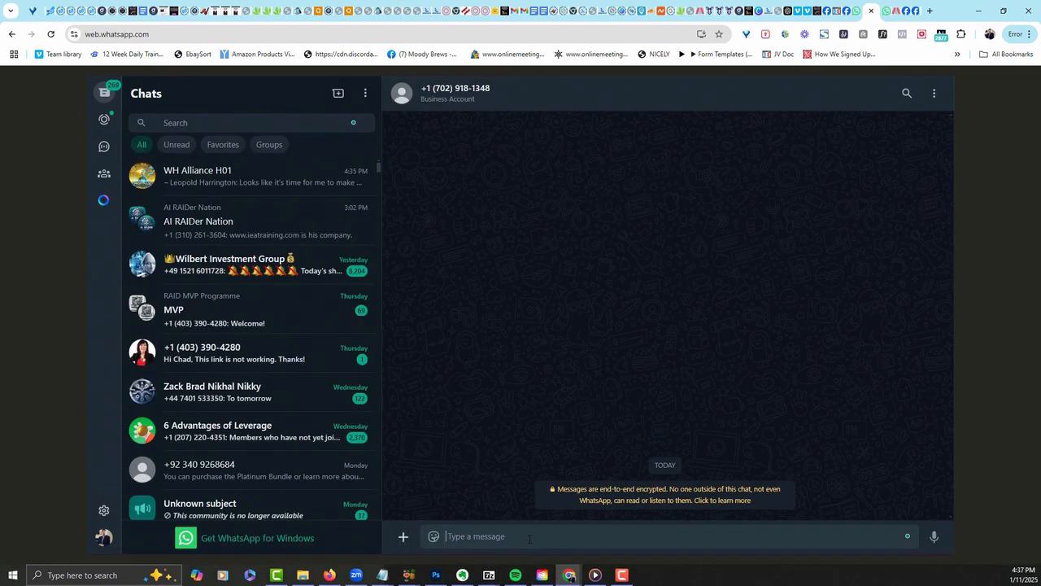
pyautogui.write('what is platinum')
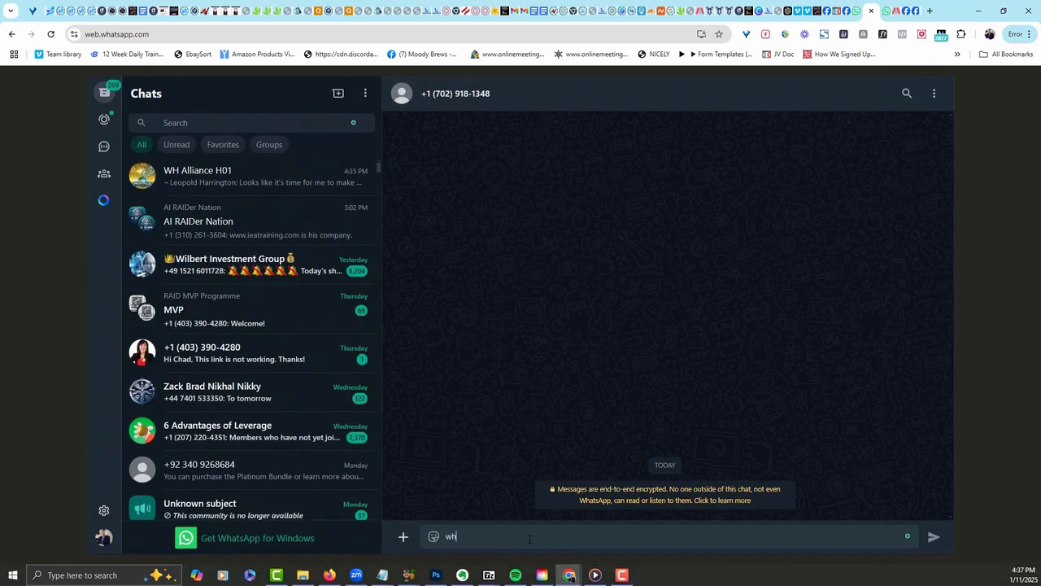
pyautogui.click(933, 539)
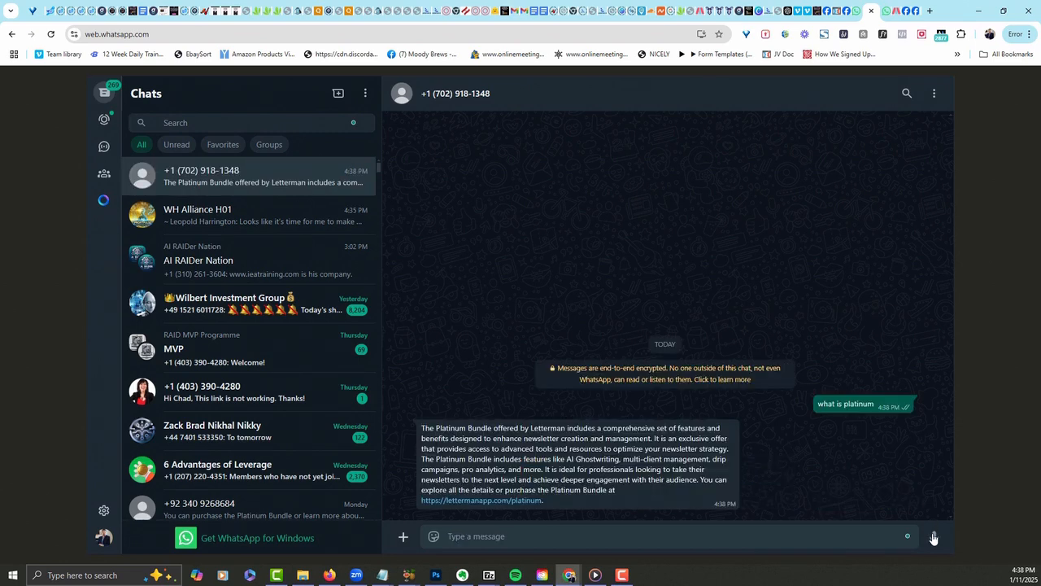
# - Send the follow-up question 'why do I want a newsletter'
pyautogui.click(661, 533)
pyautogui.write('why do I want a newsletter')
pyautogui.press('Return')
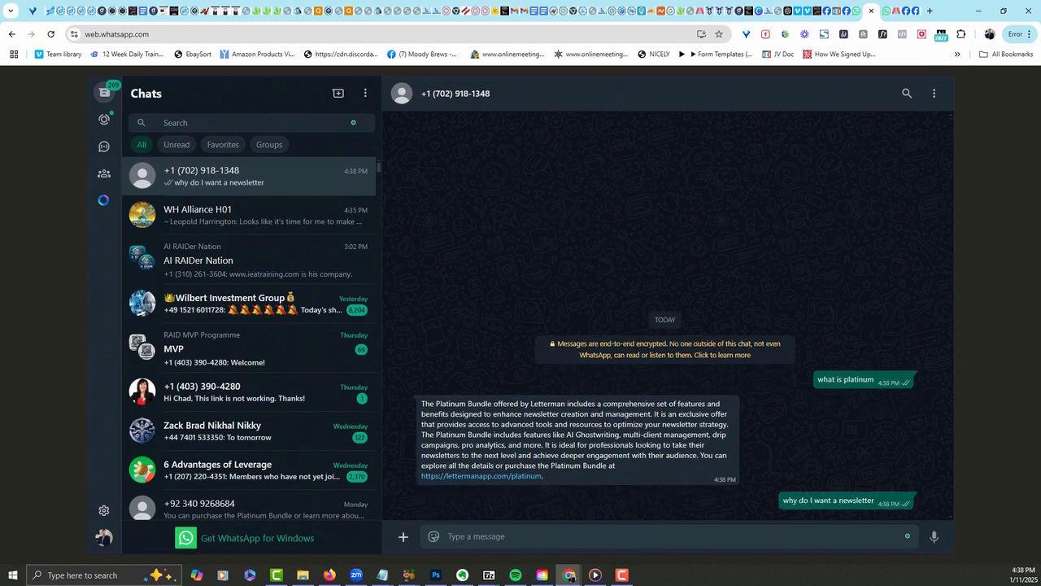